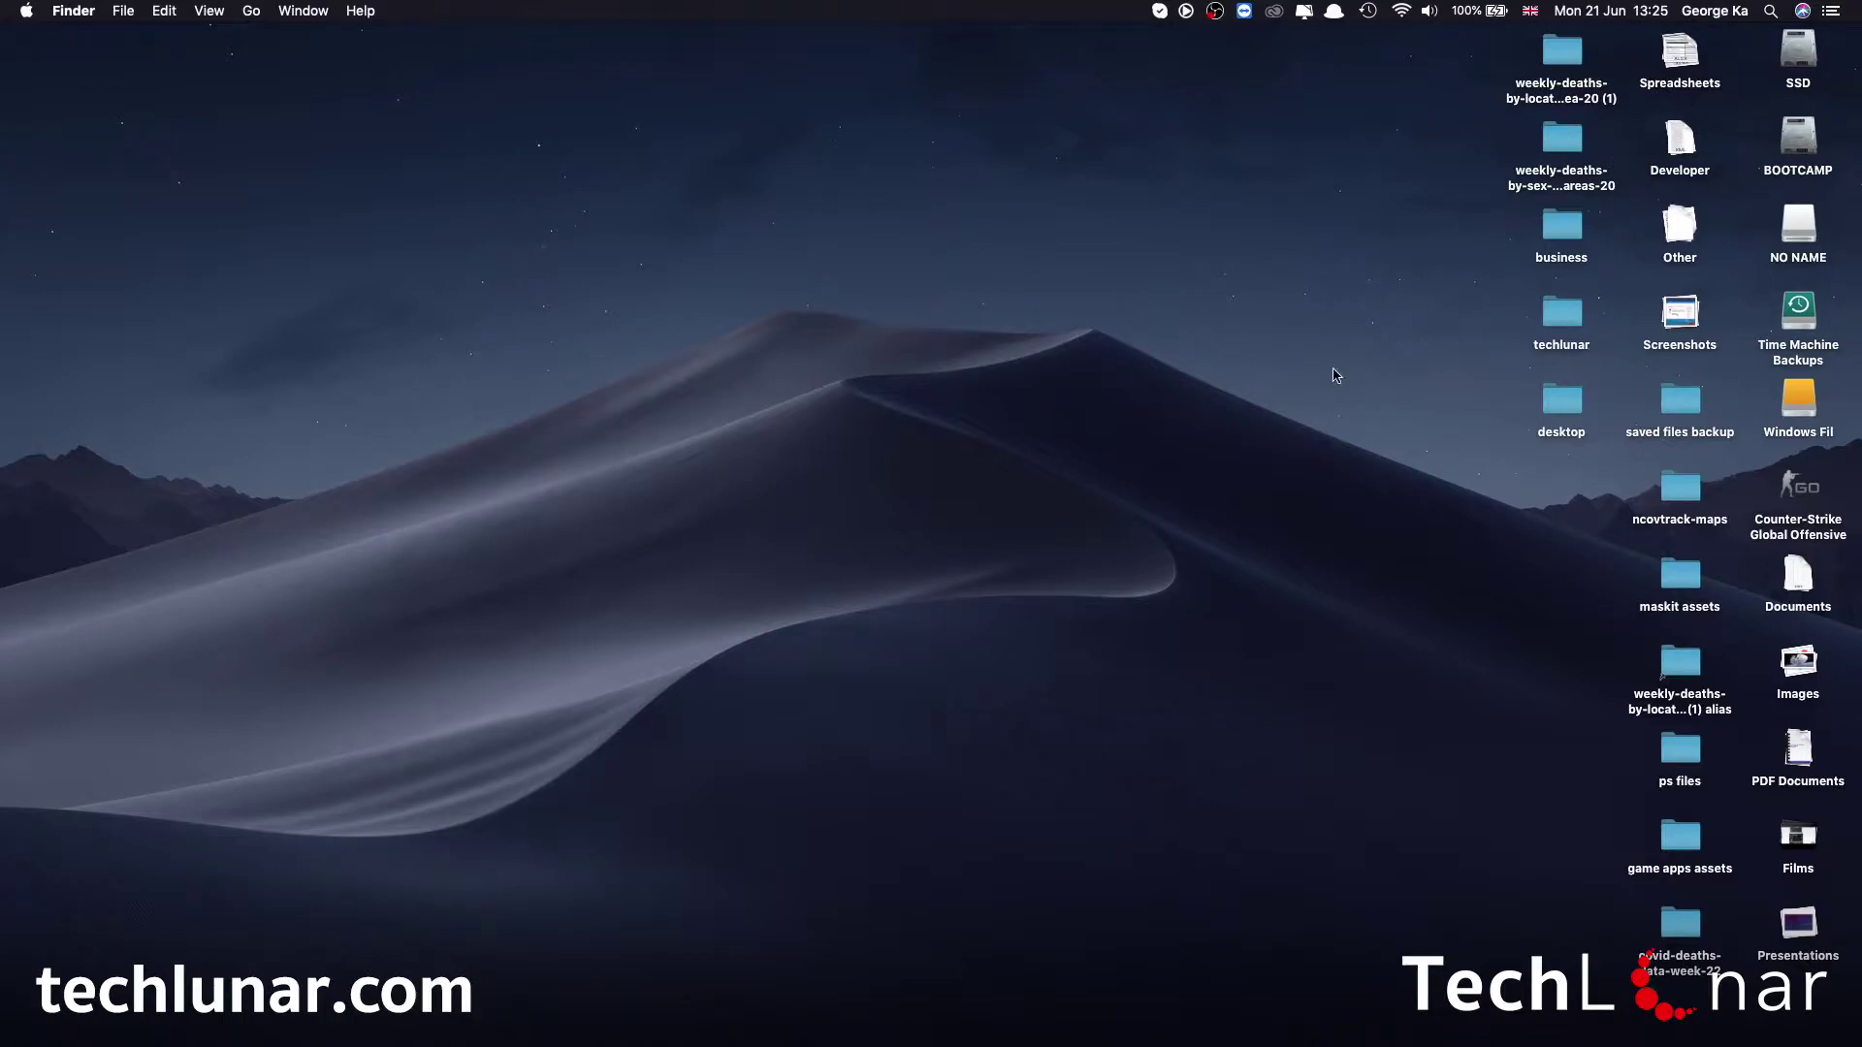
# Step: Open iTunes and view the connected iPhone XR's summary with its iOS version and backup settings, closing the window when done
pyautogui.moveTo(929, 1045)
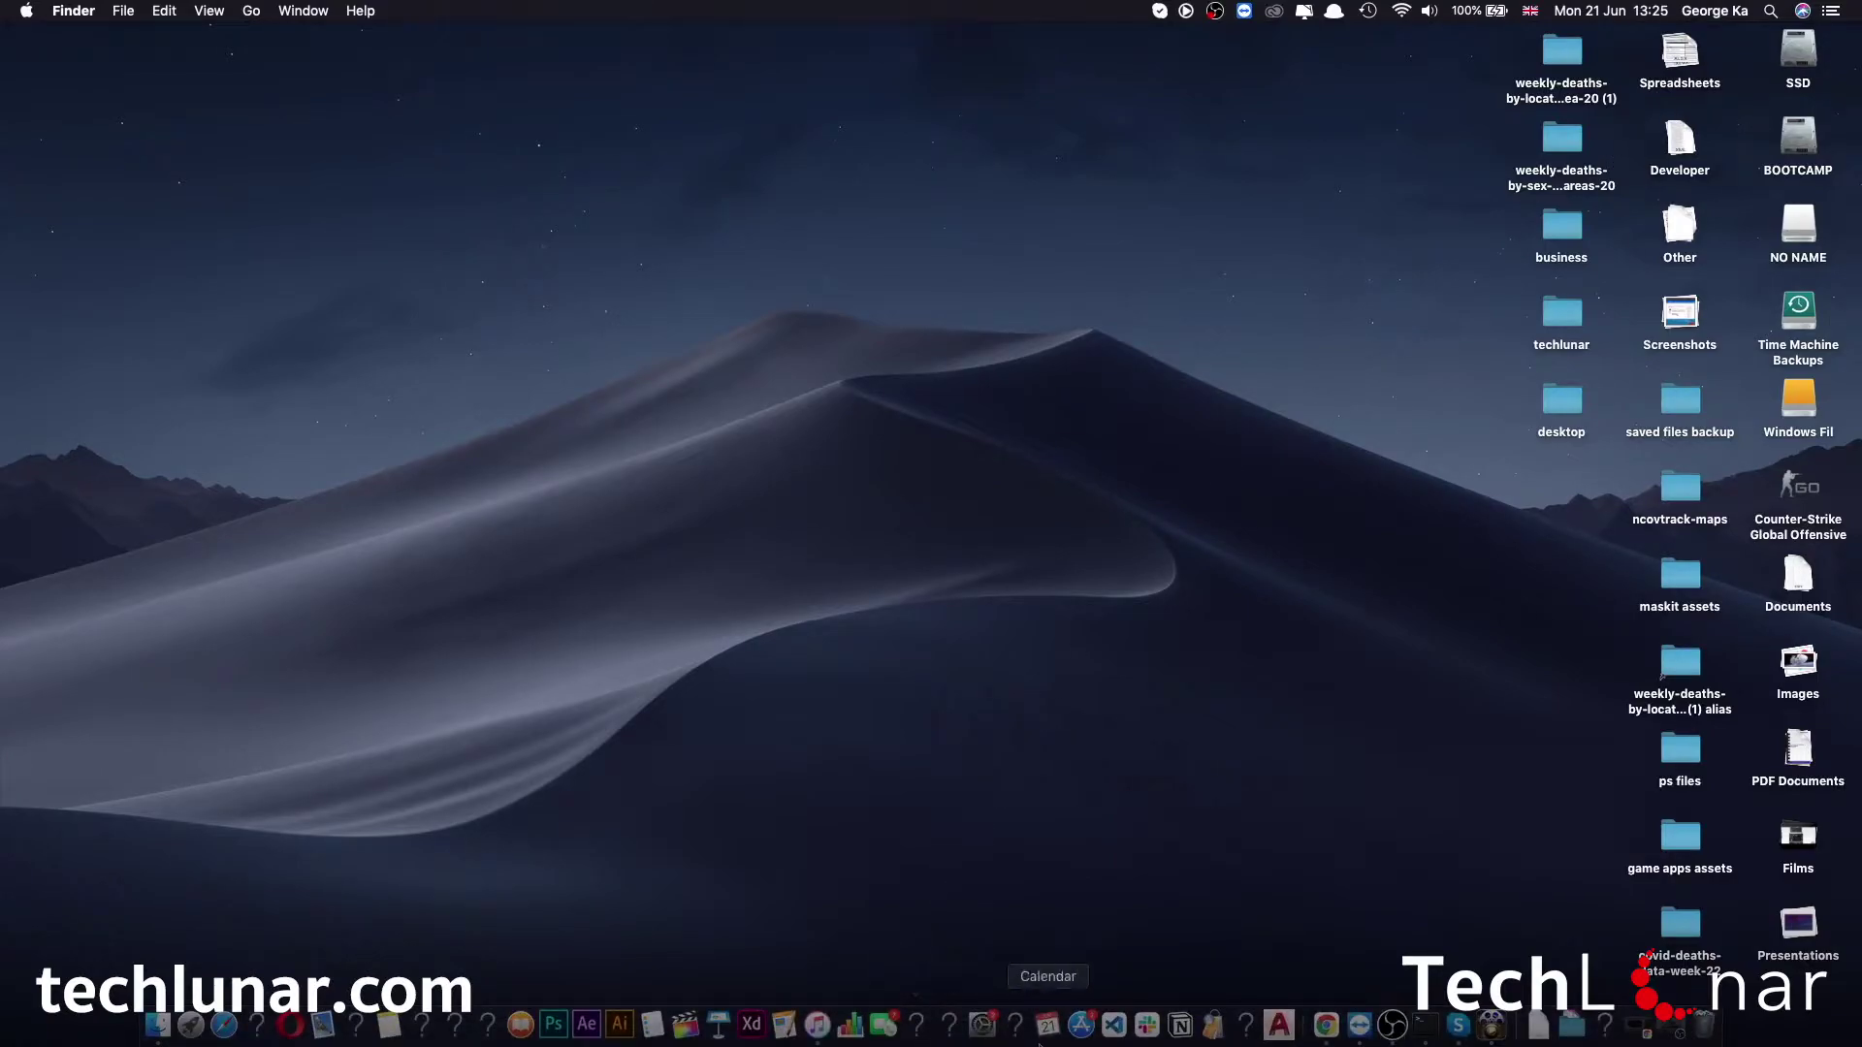
pyautogui.click(812, 1032)
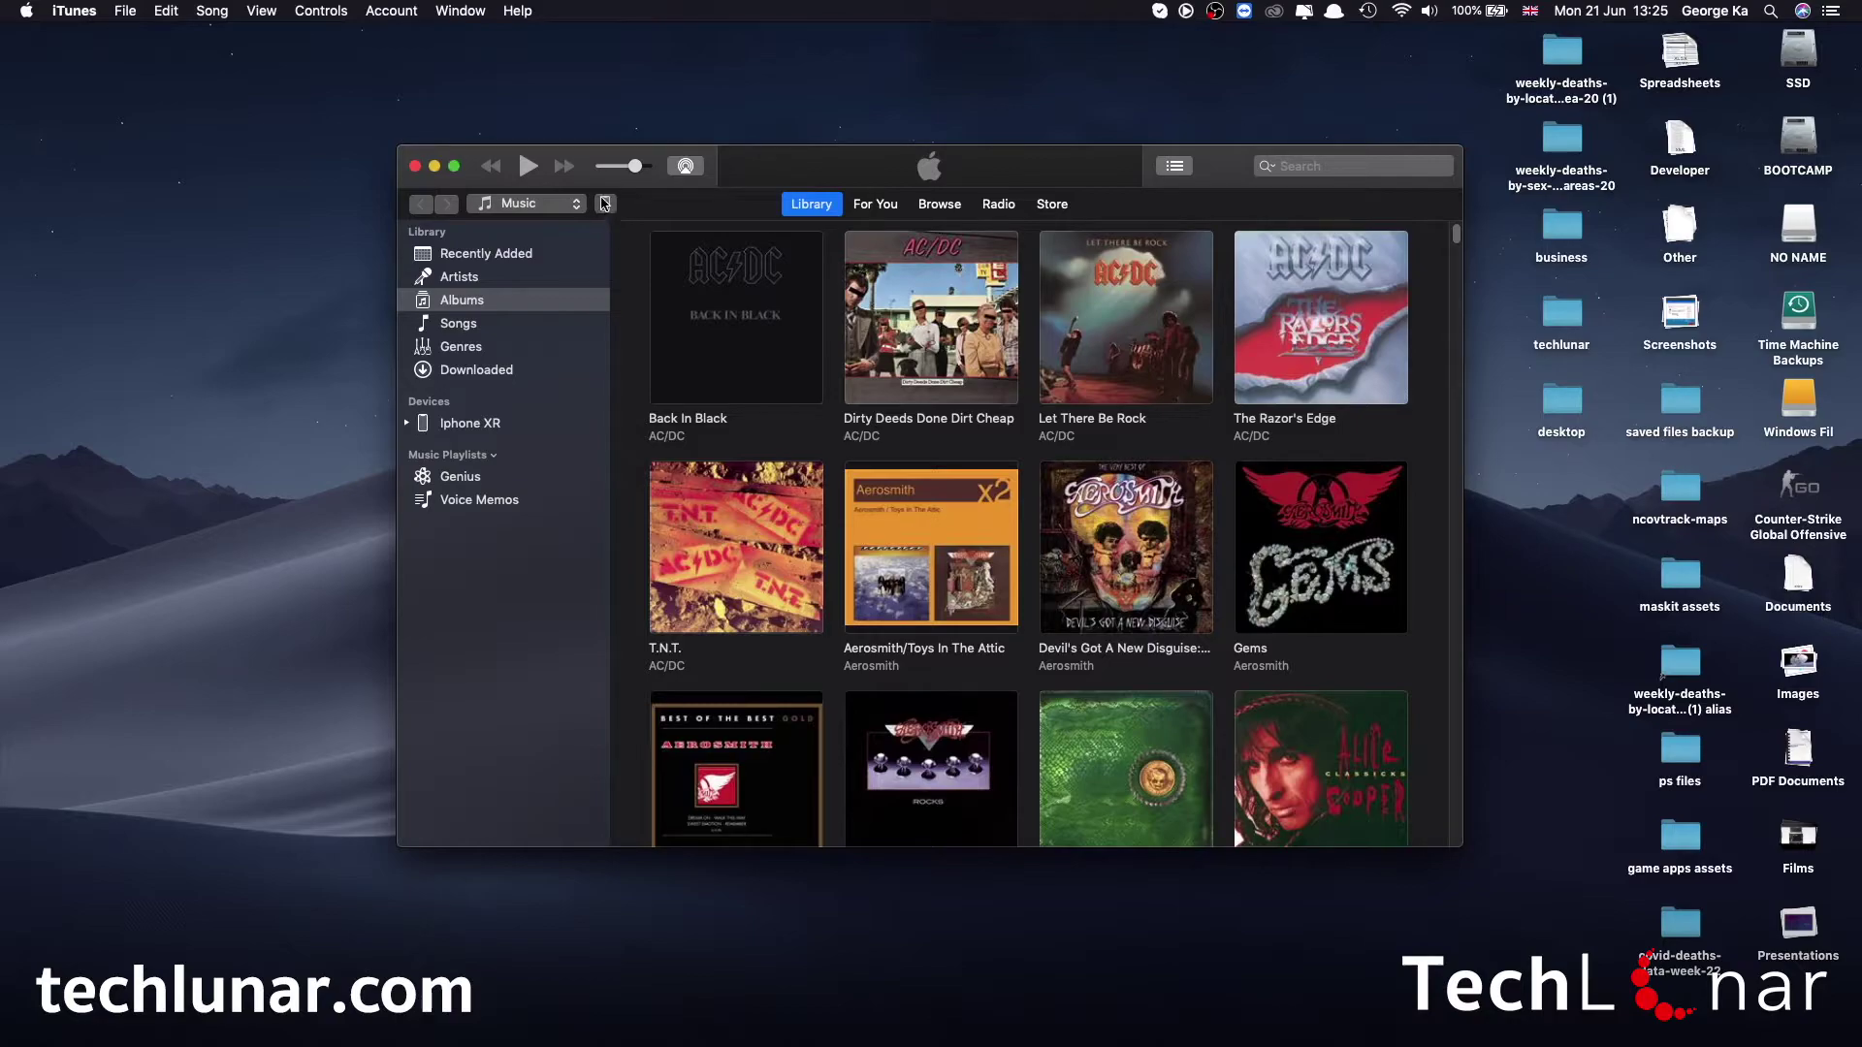
pyautogui.click(605, 203)
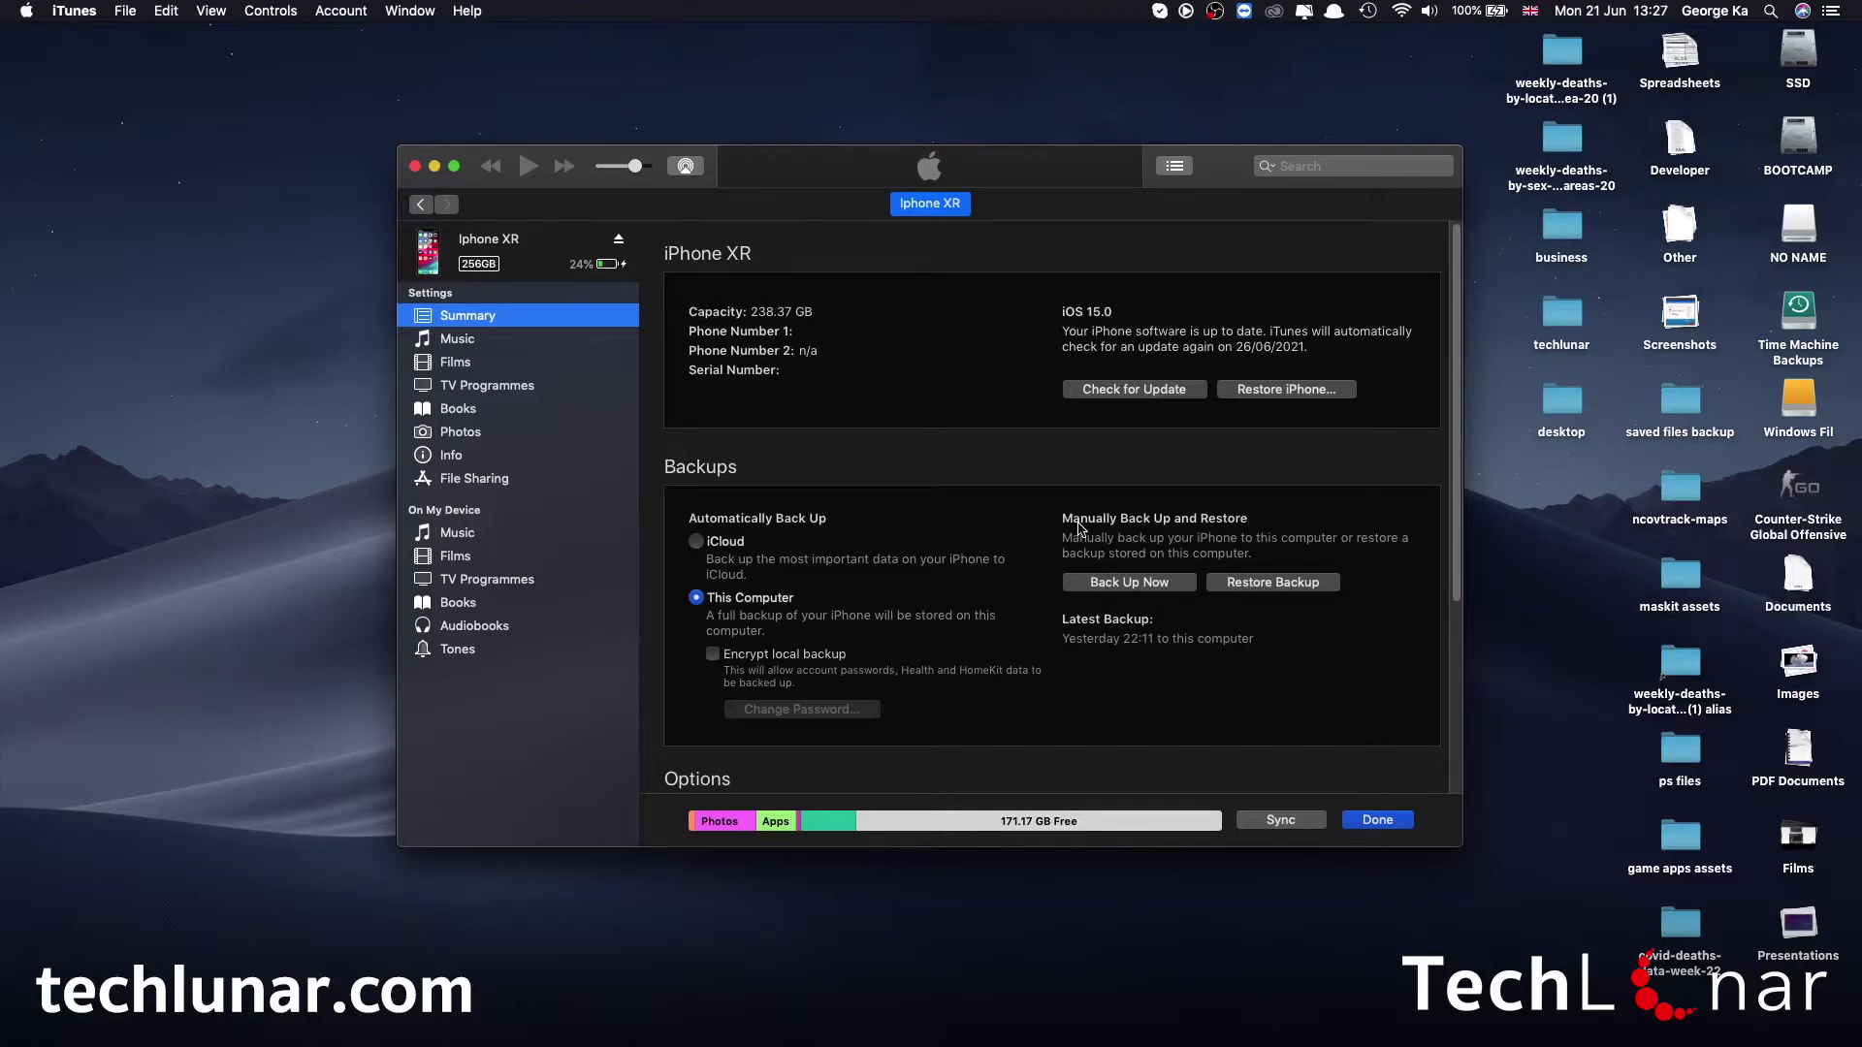
pyautogui.click(415, 167)
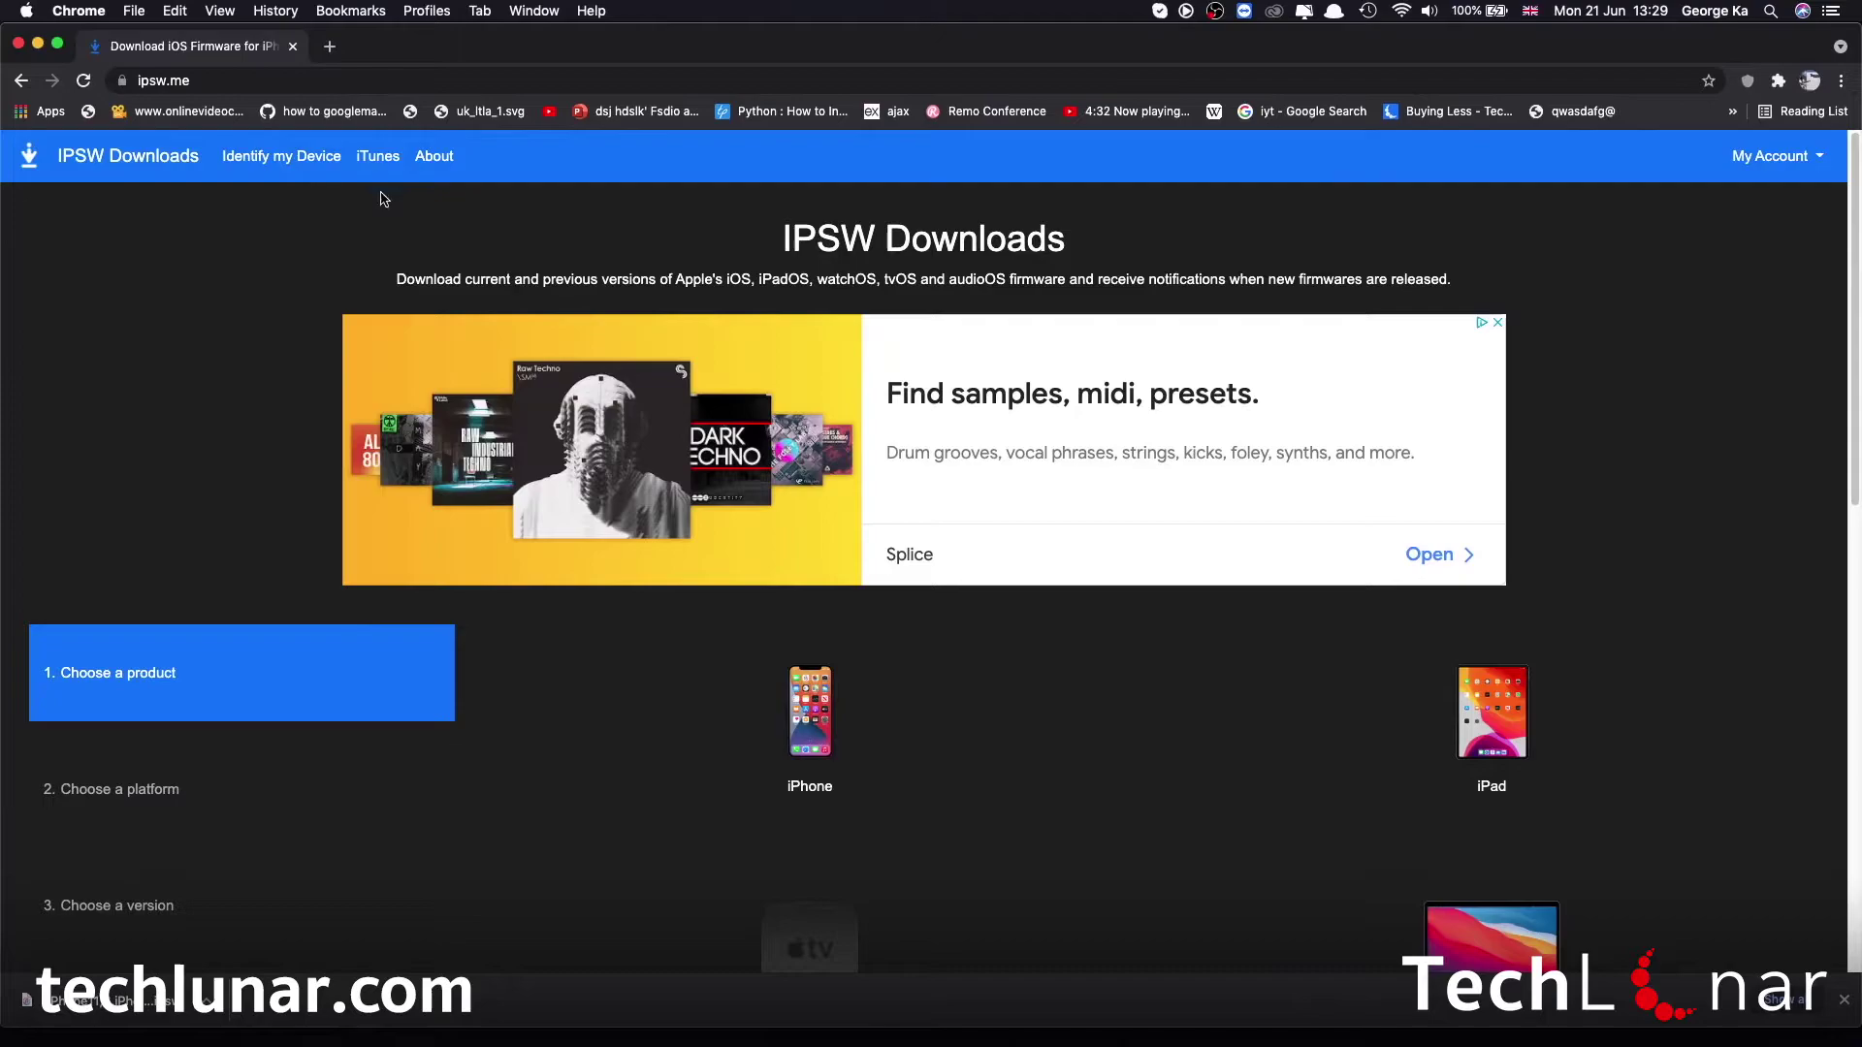
# Step: On the IPSW Downloads site, choose iPhone as the product and iPhone XR as the platform
pyautogui.scroll(-3, 437, 203)
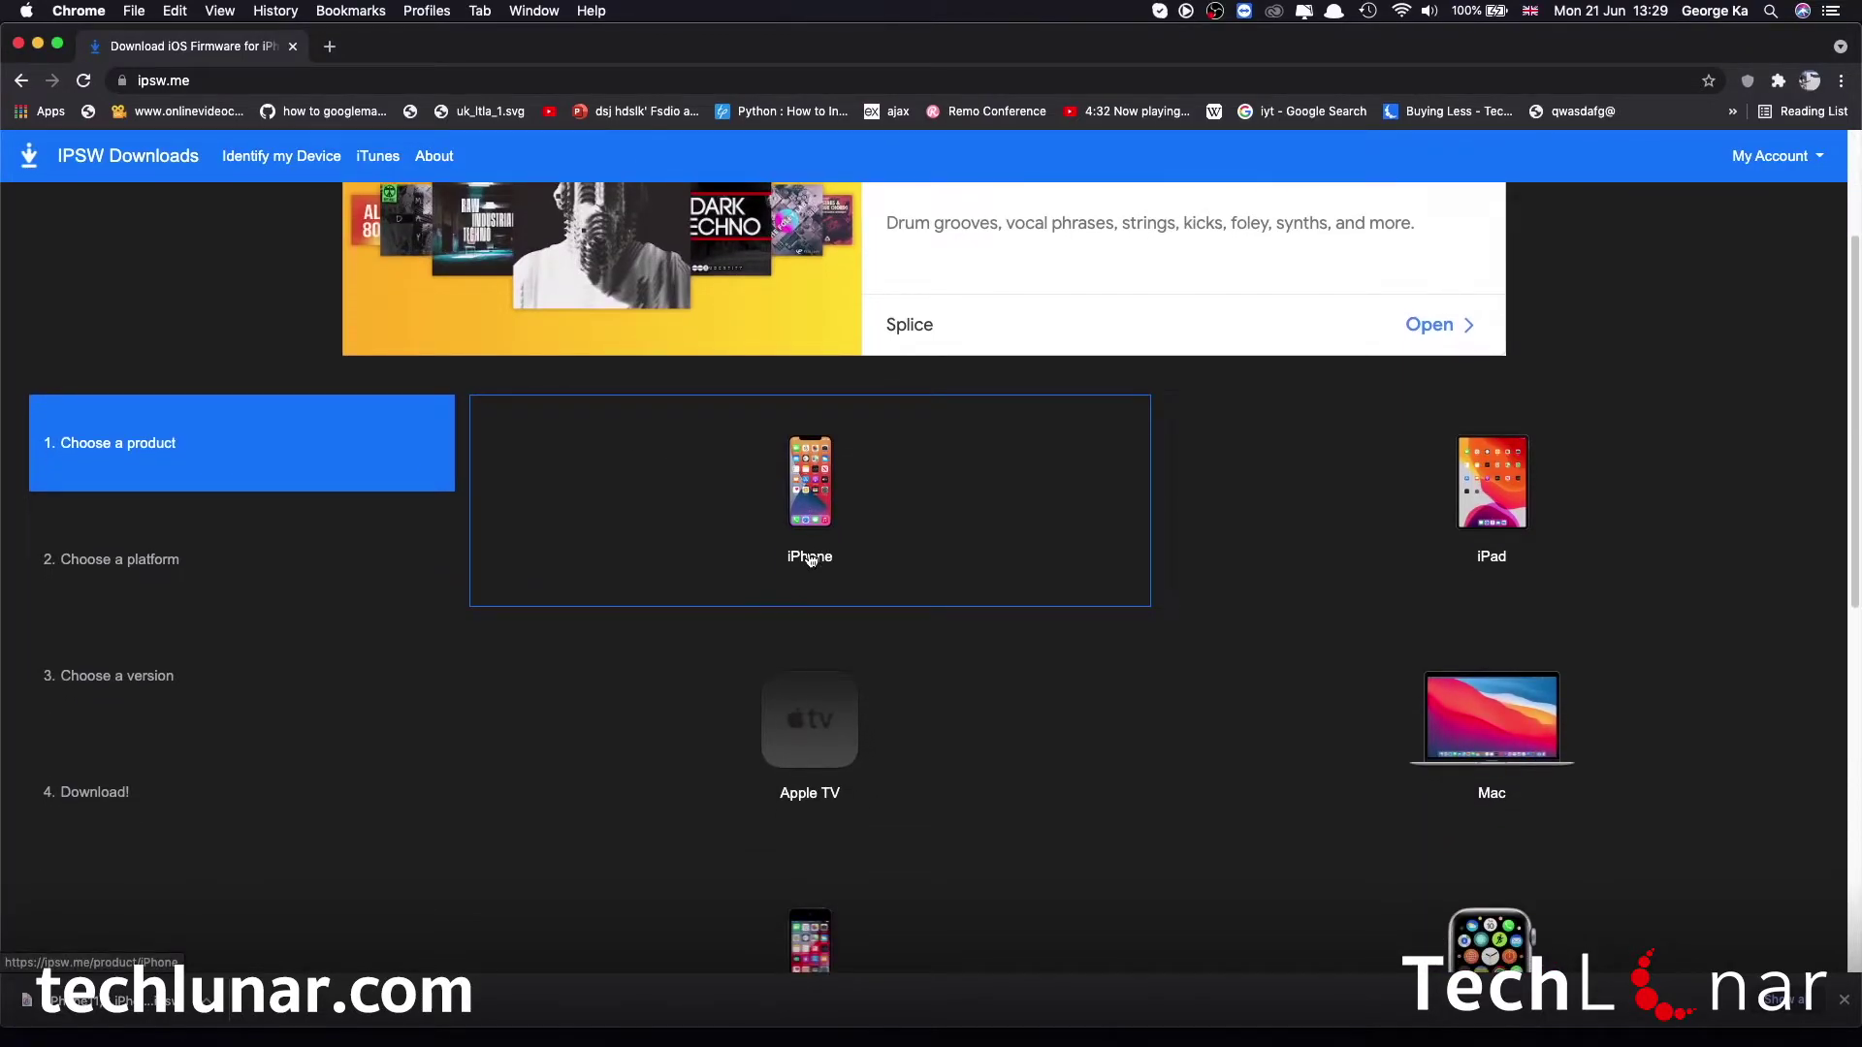
pyautogui.click(809, 560)
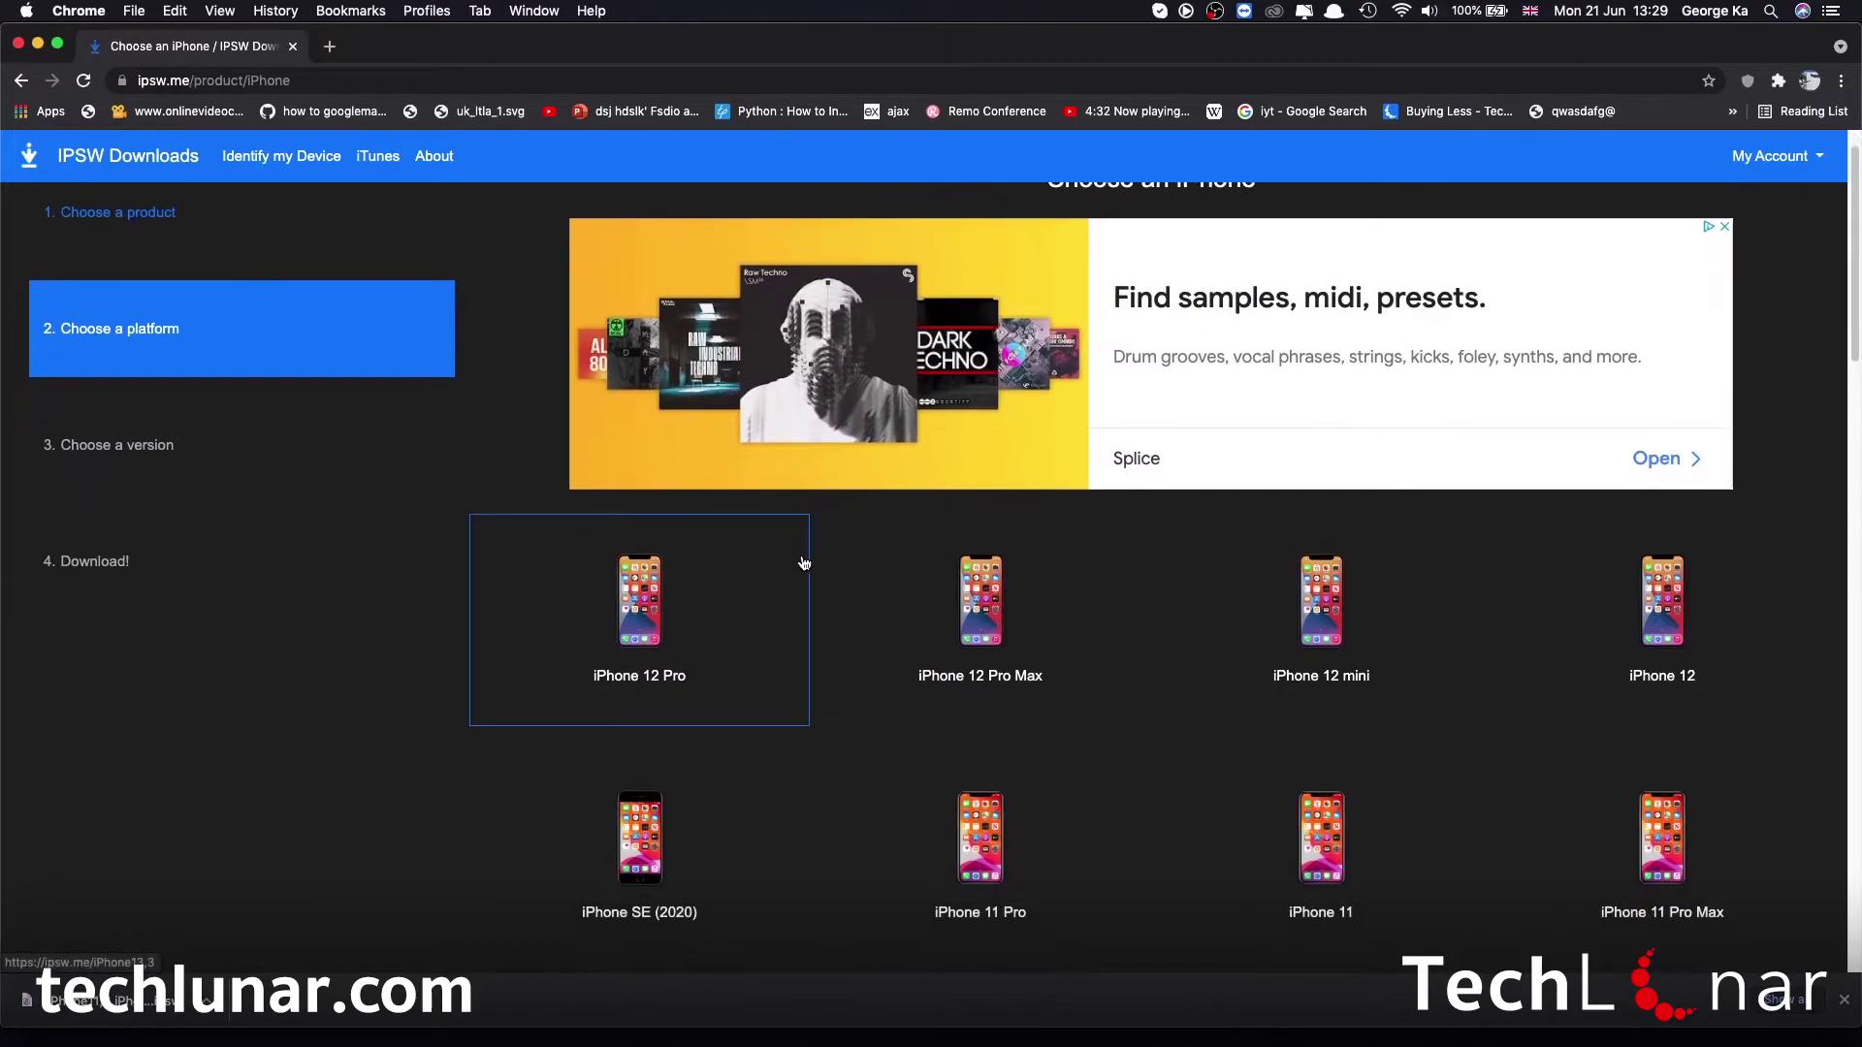
pyautogui.scroll(-2, 804, 566)
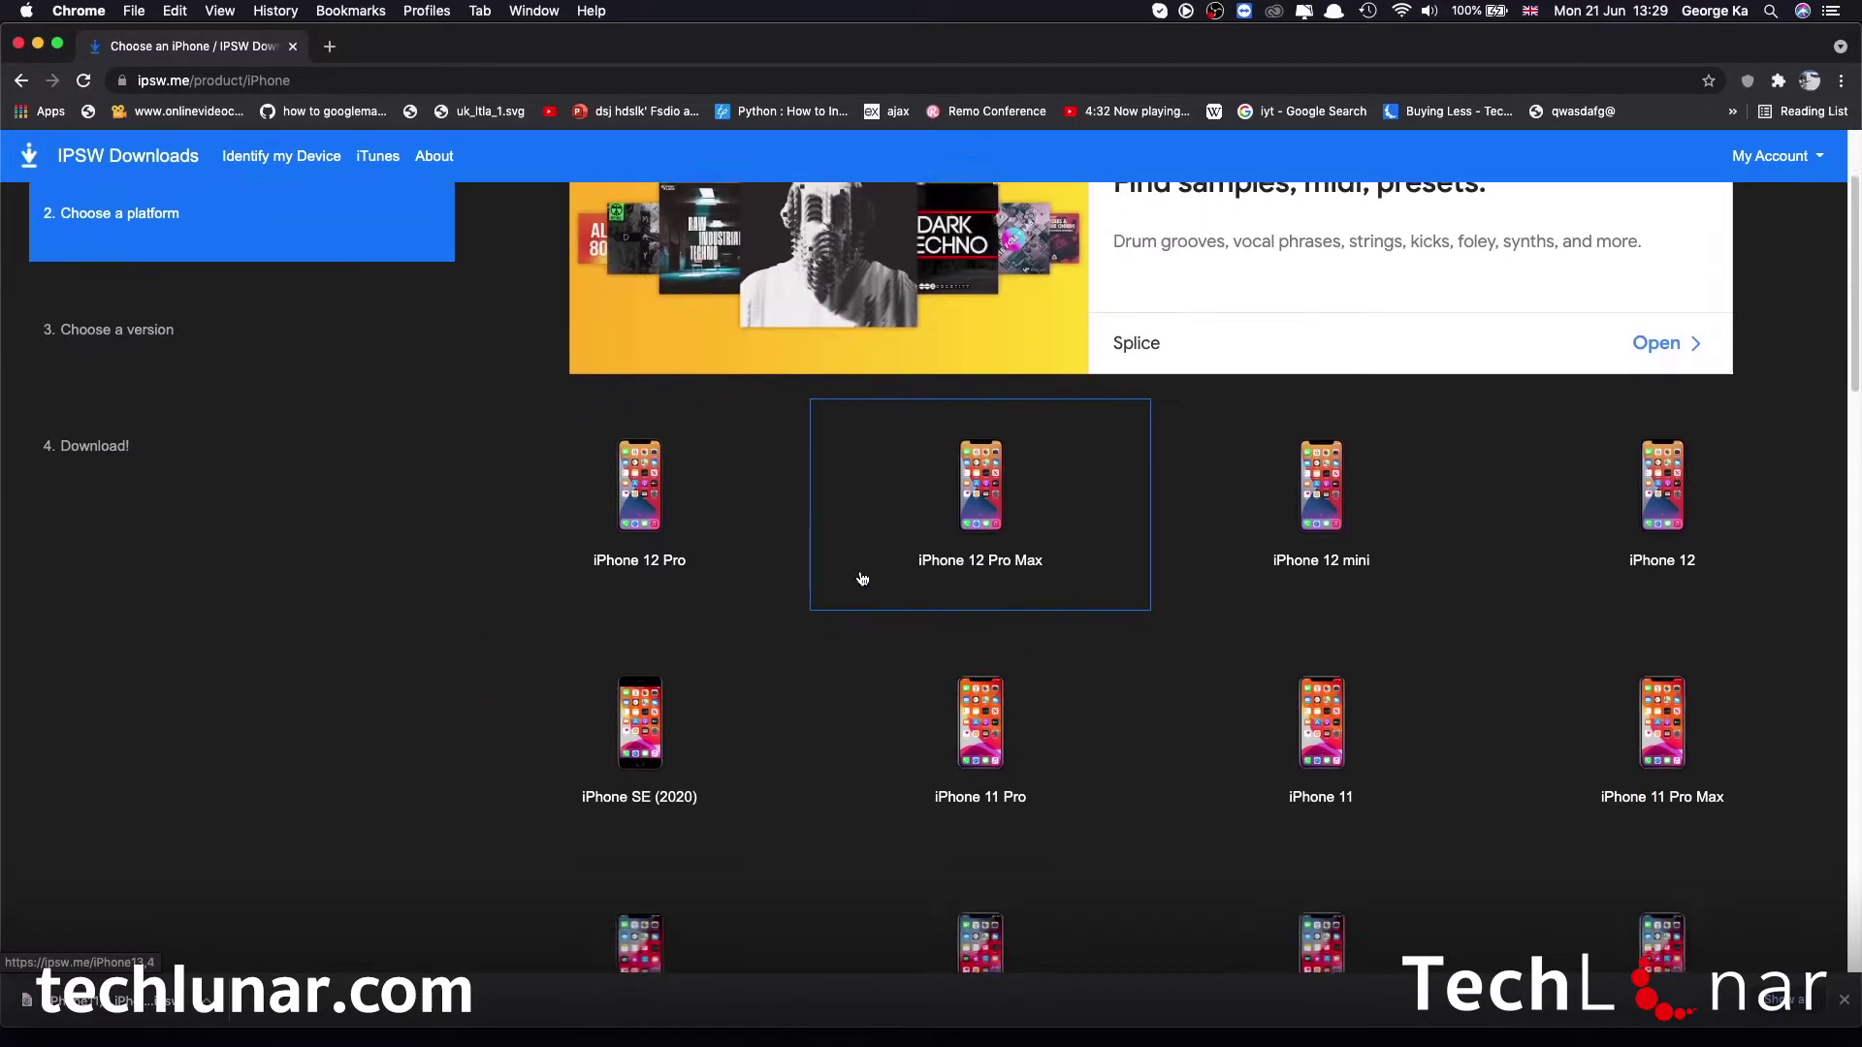
pyautogui.scroll(-5, 862, 579)
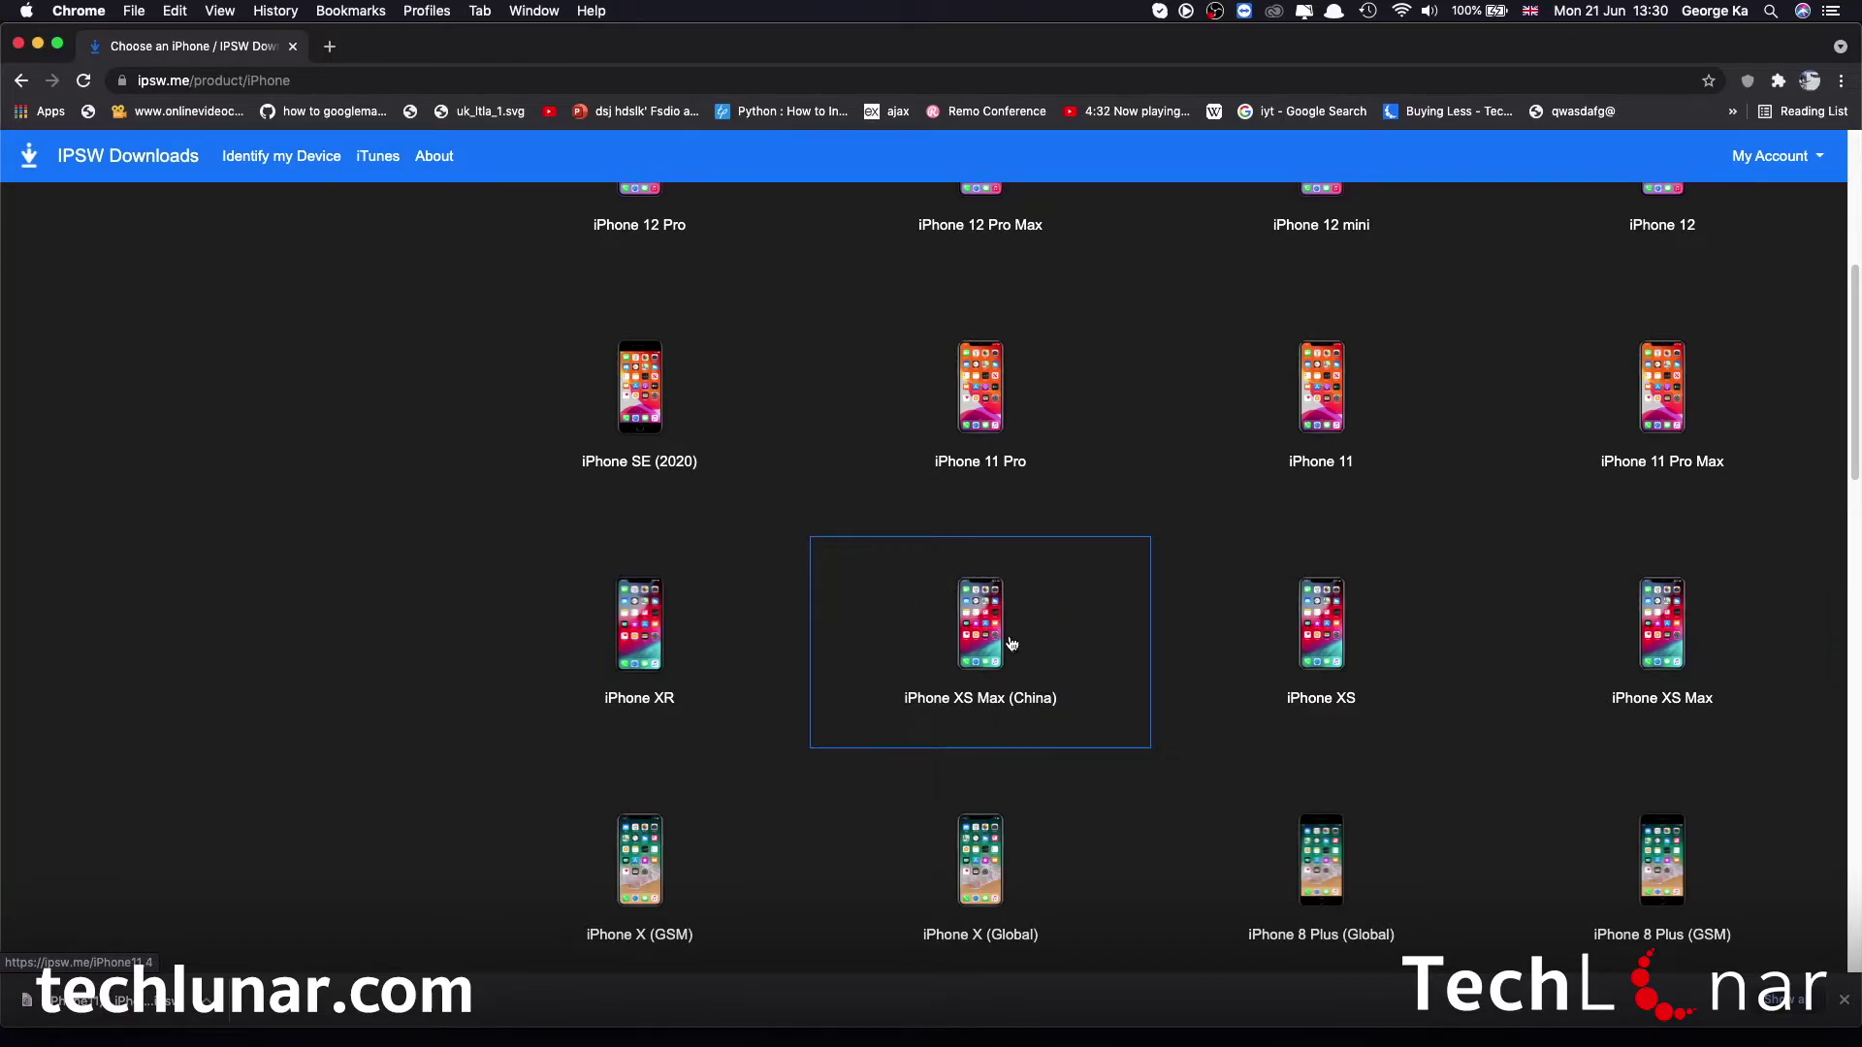
pyautogui.scroll(-1, 1702, 689)
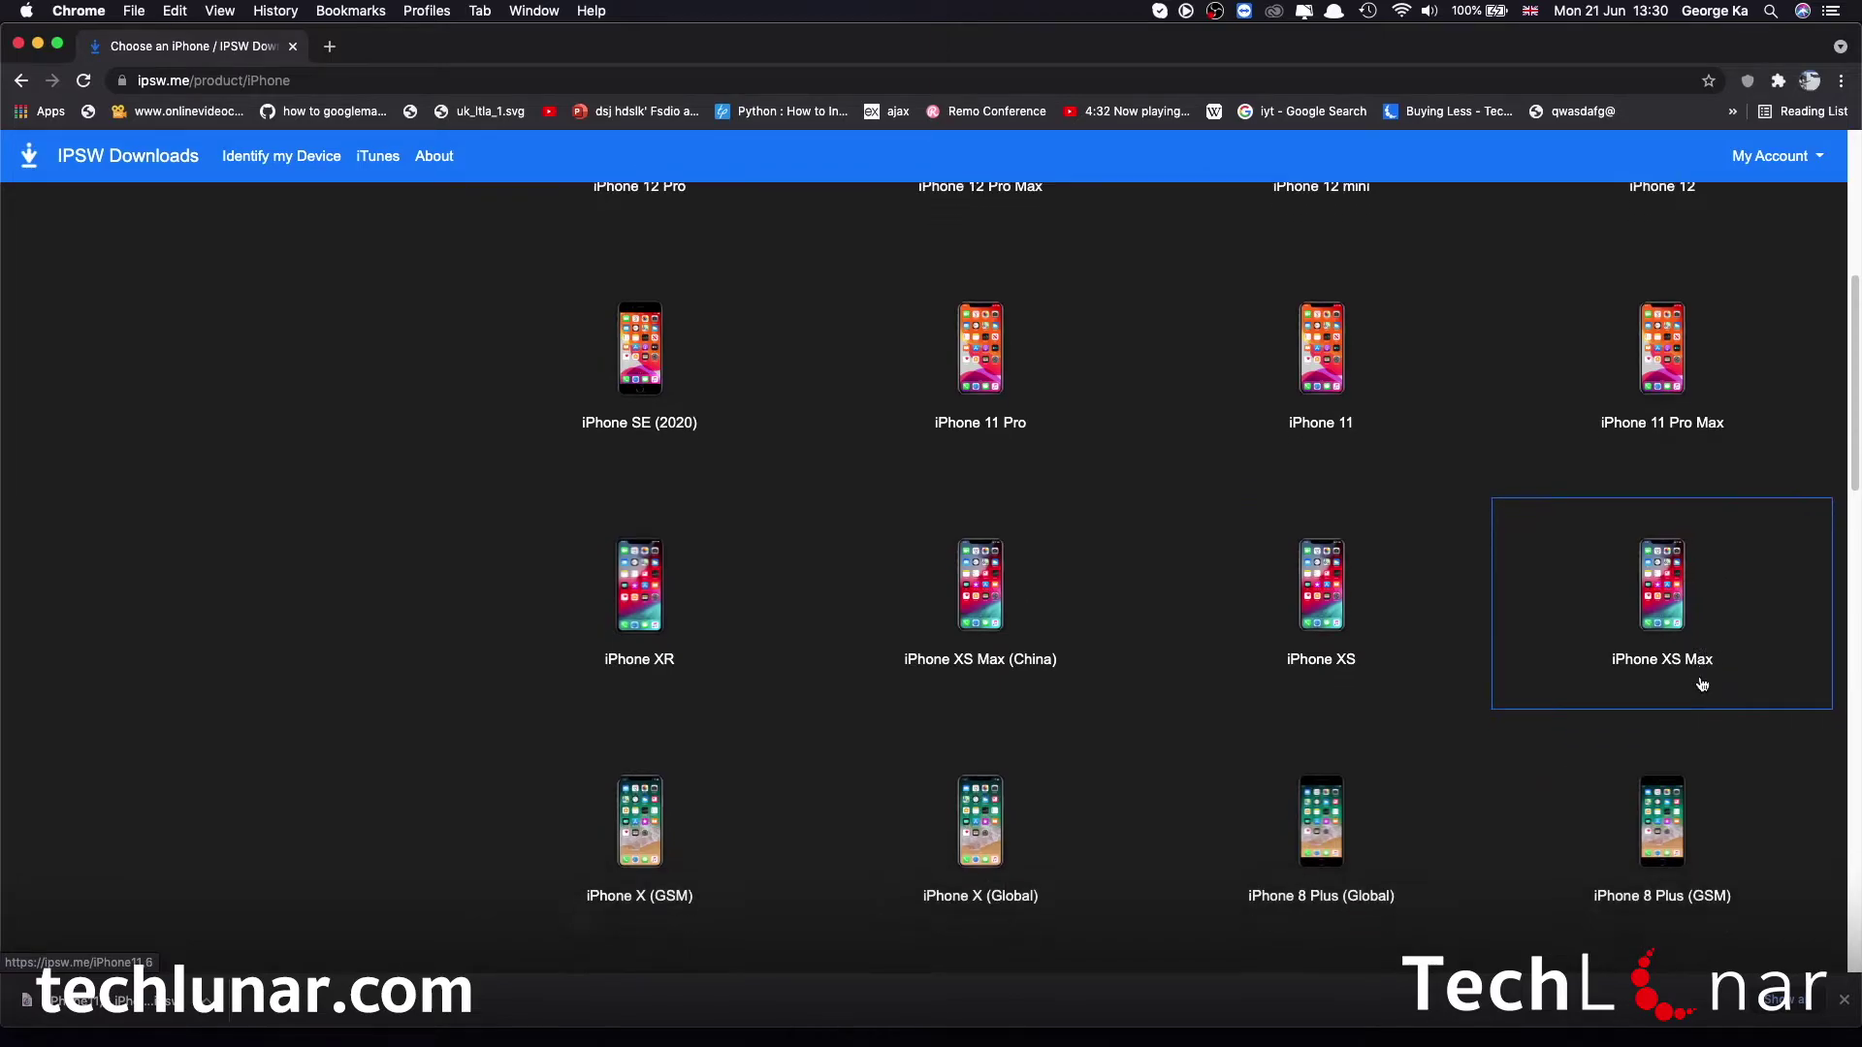
pyautogui.scroll(-5, 1702, 686)
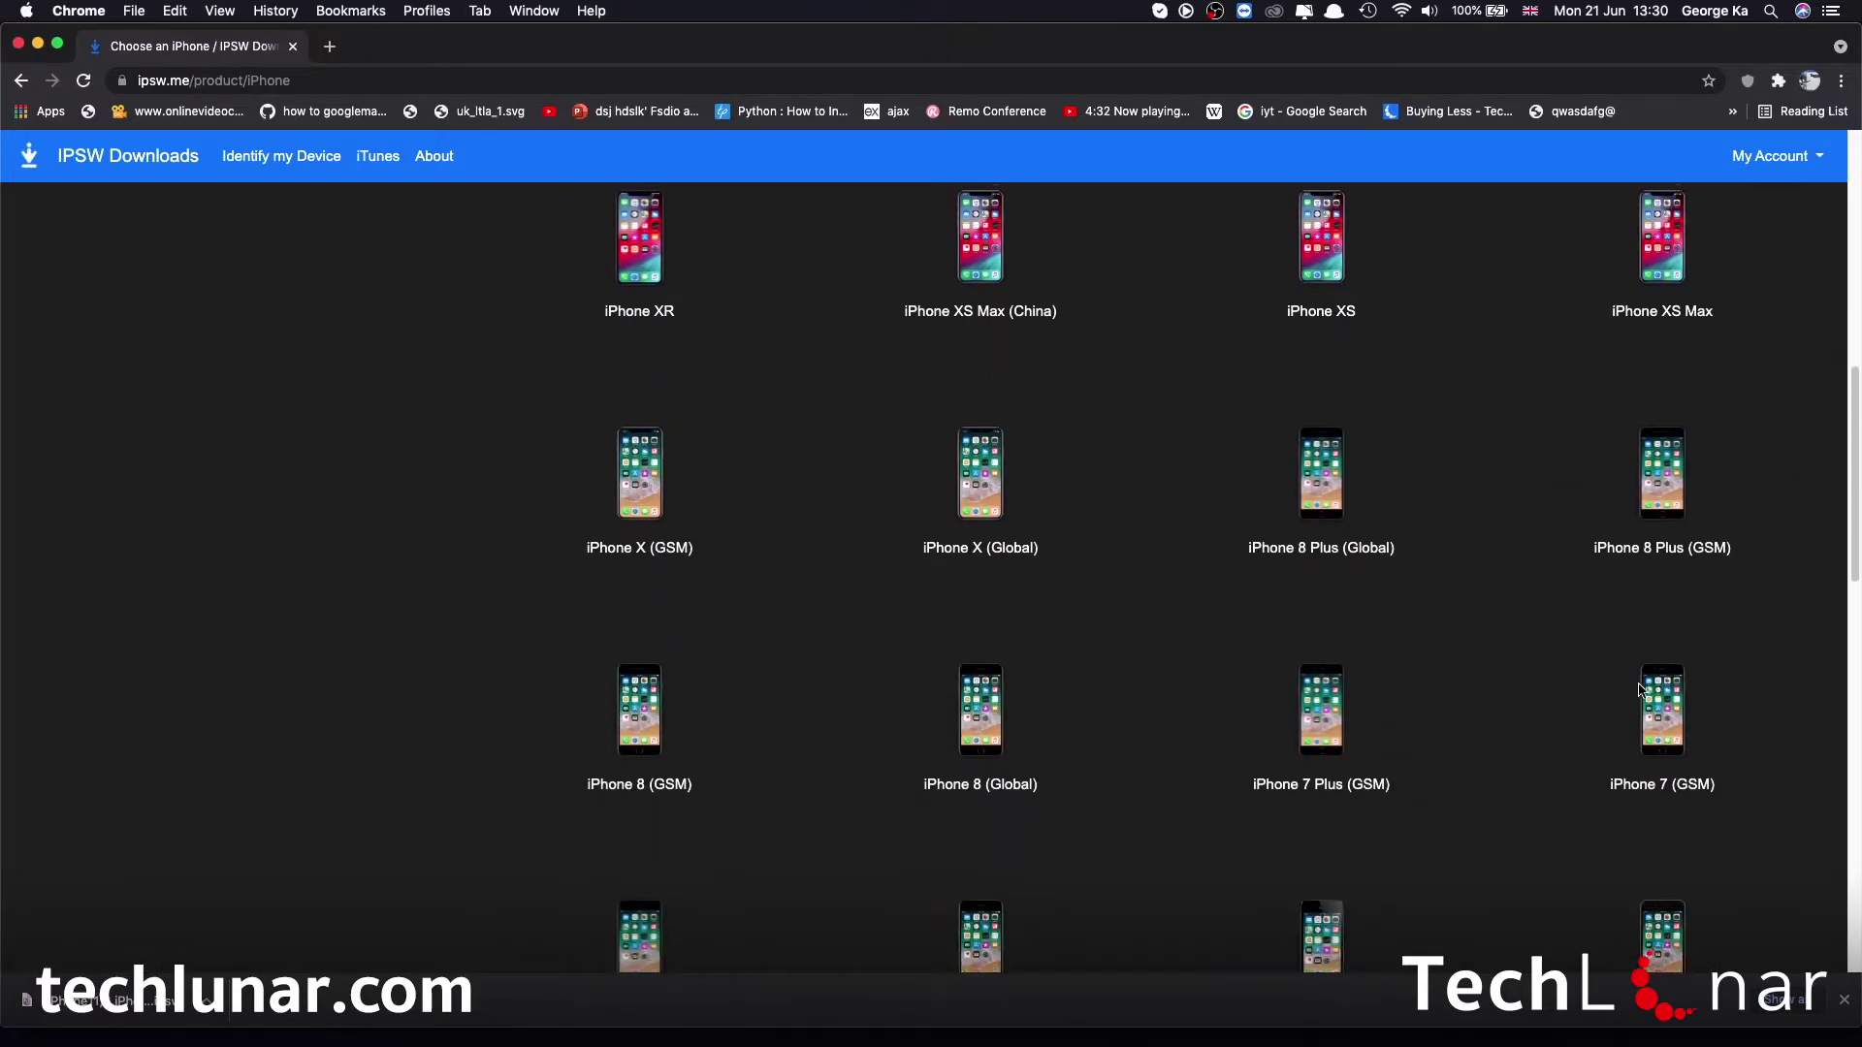
pyautogui.scroll(-1, 1151, 602)
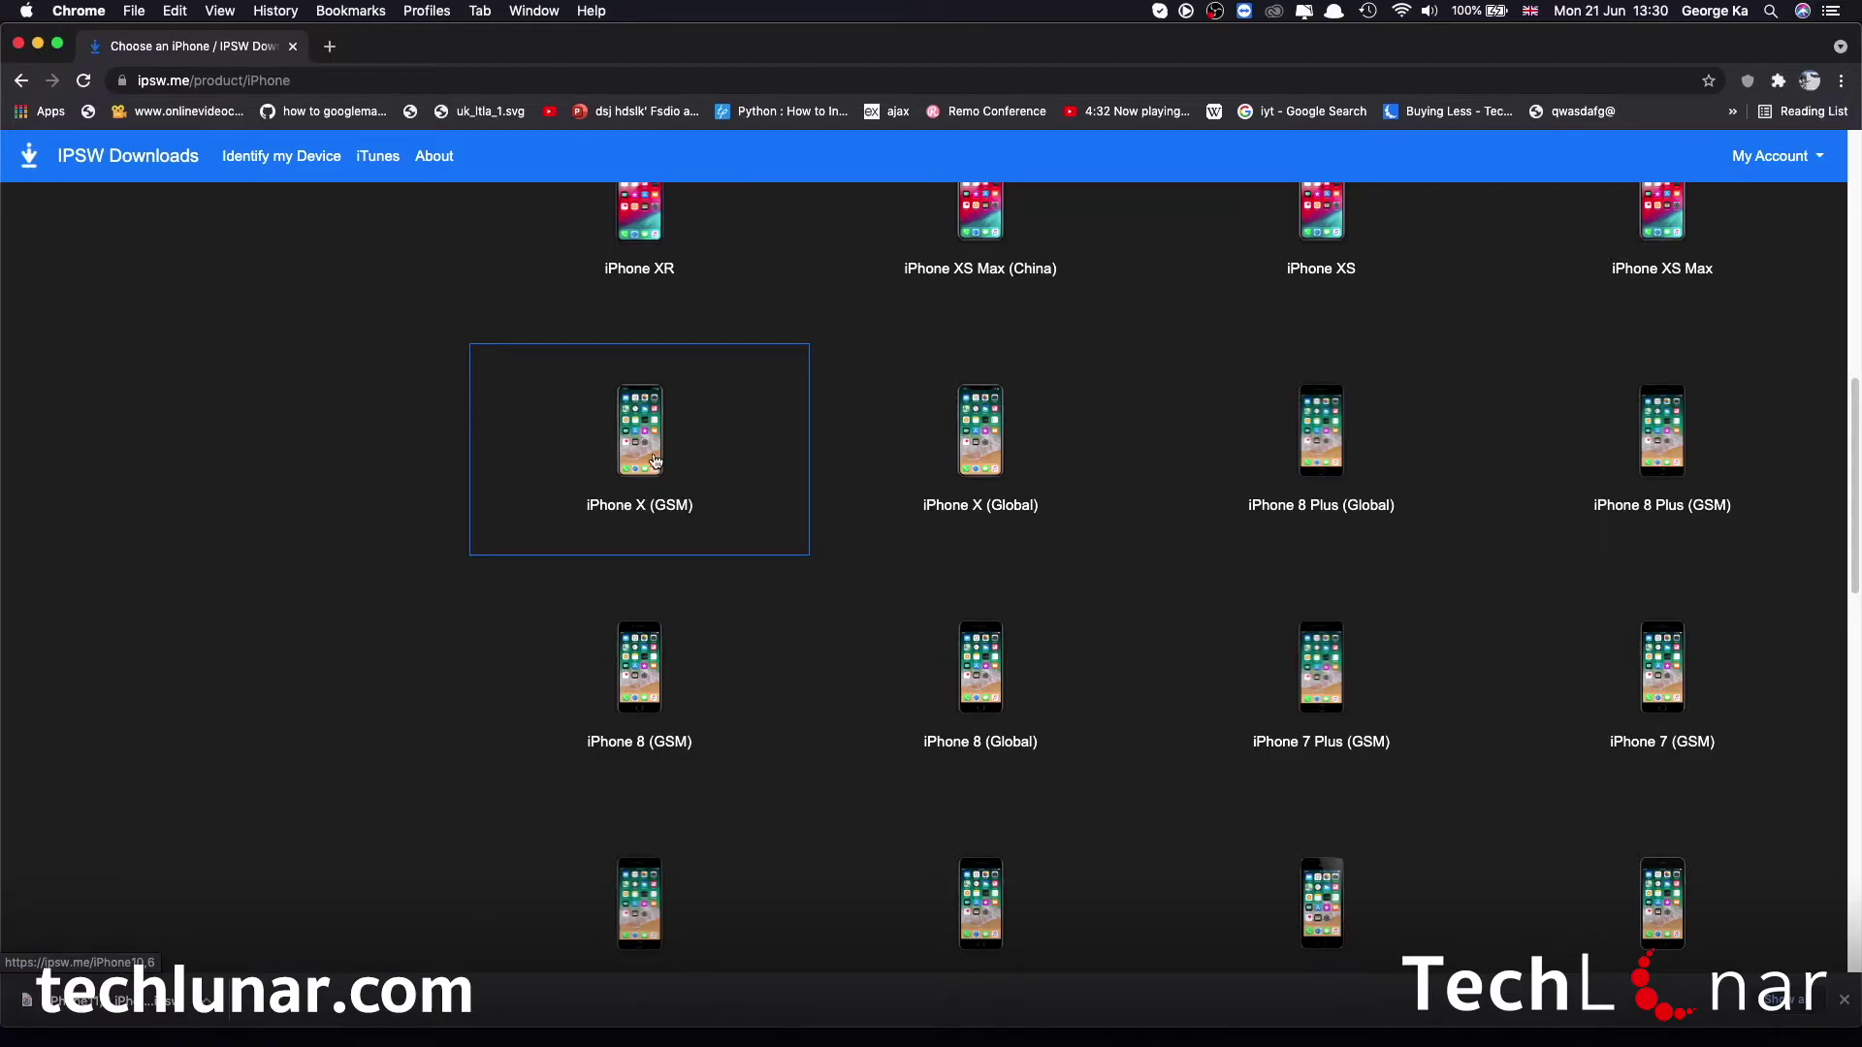
pyautogui.scroll(3, 654, 461)
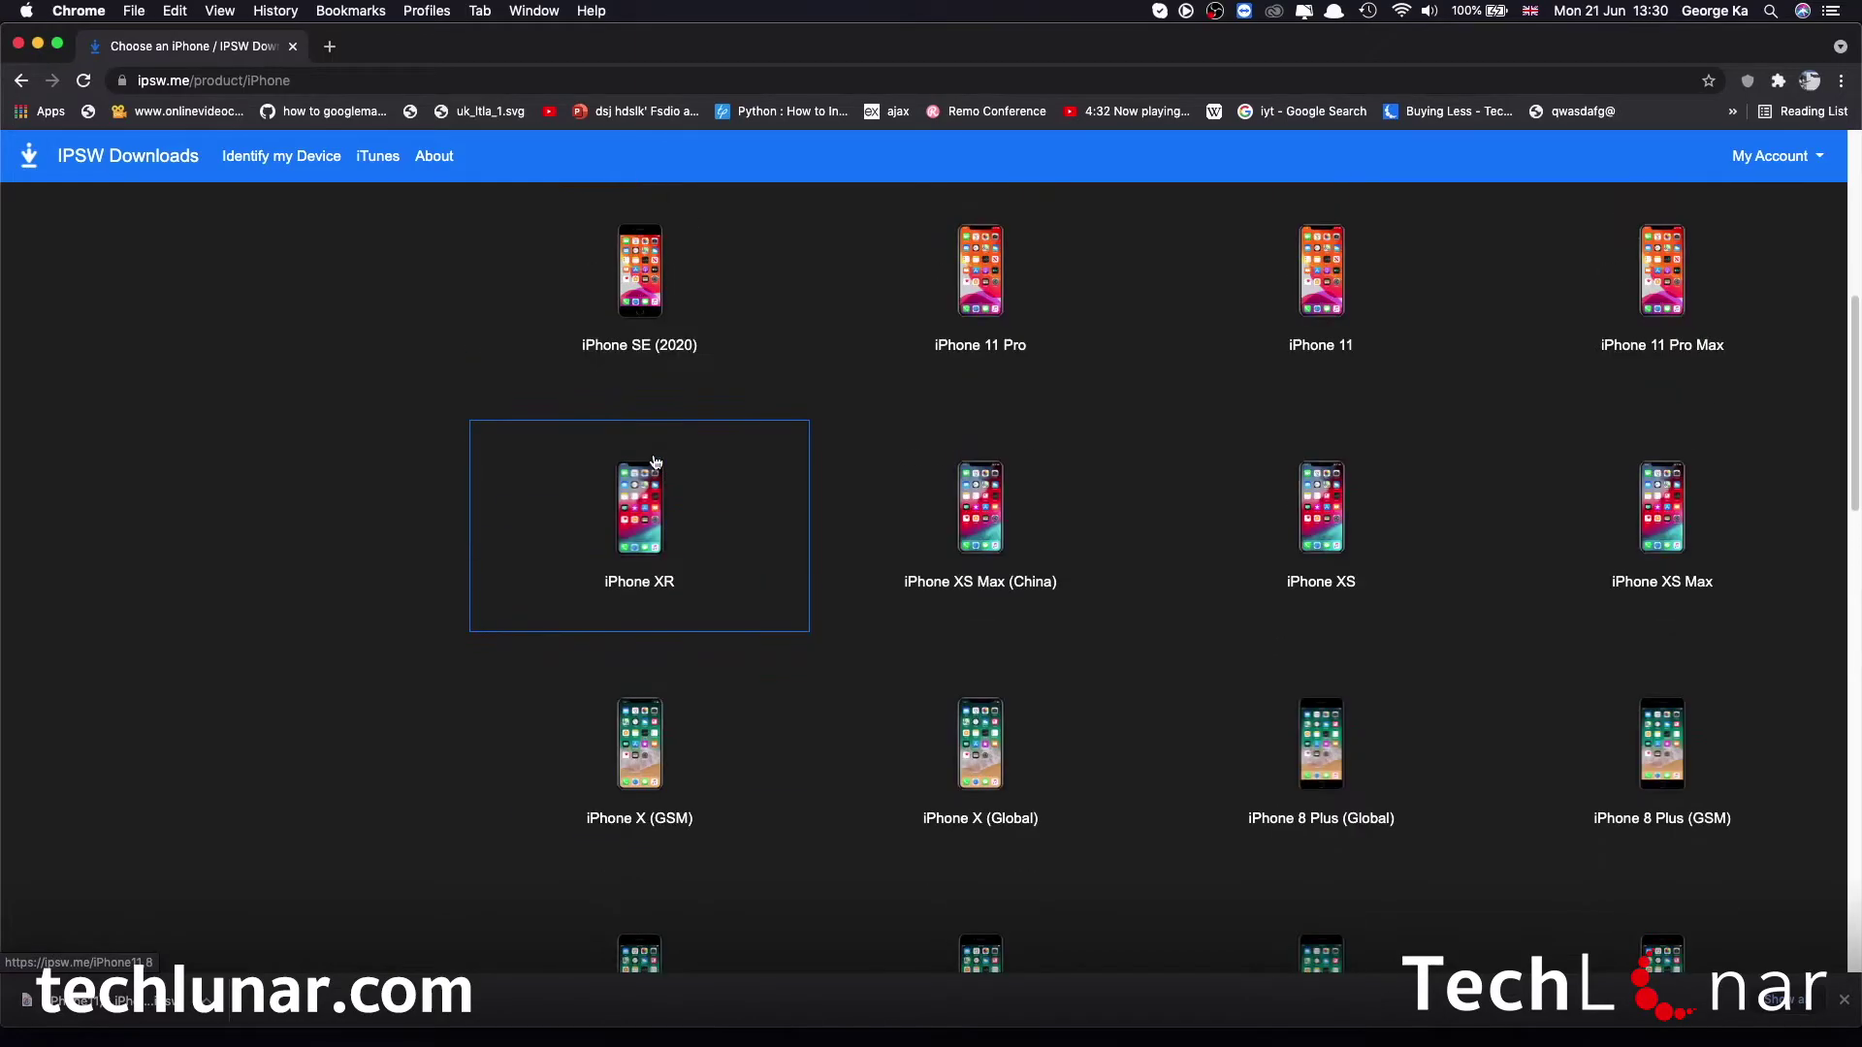
pyautogui.click(685, 541)
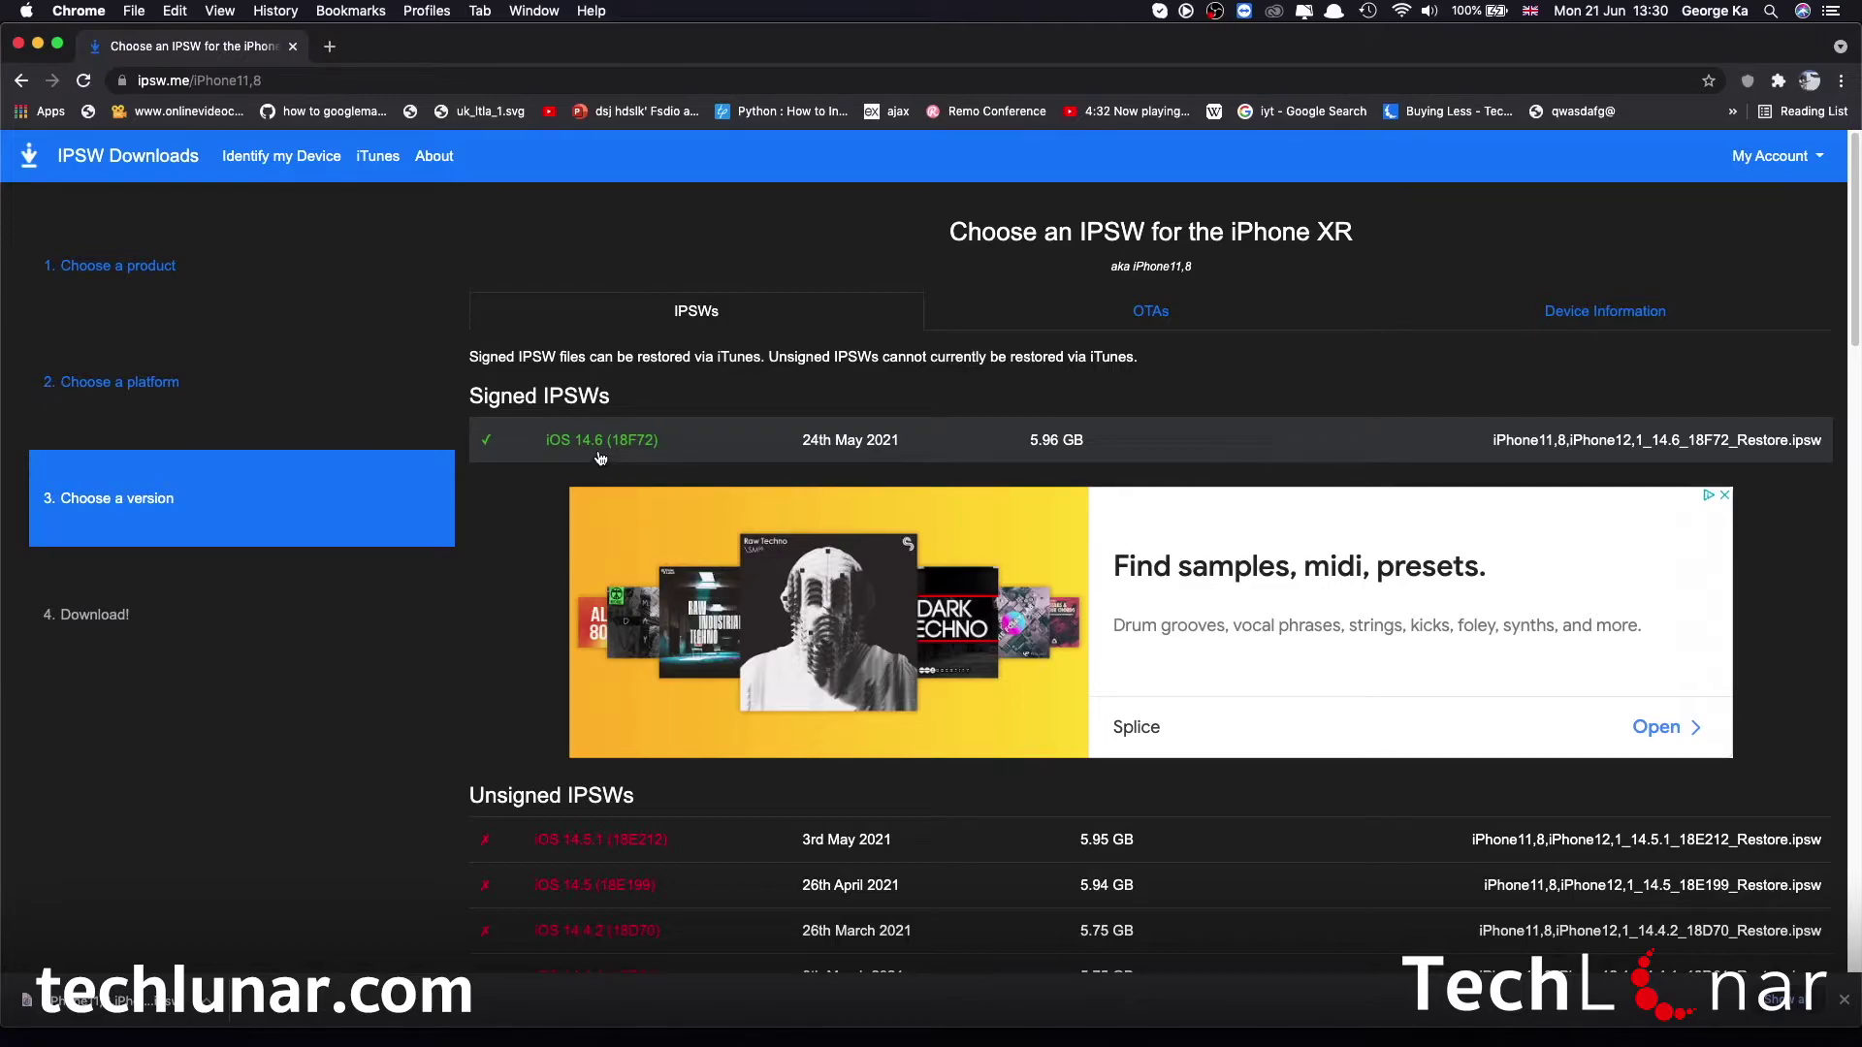
# Step: Review the signed and unsigned iPhone XR firmware versions and open the download page for iOS 14.6 (18F72)
pyautogui.scroll(-5, 602, 466)
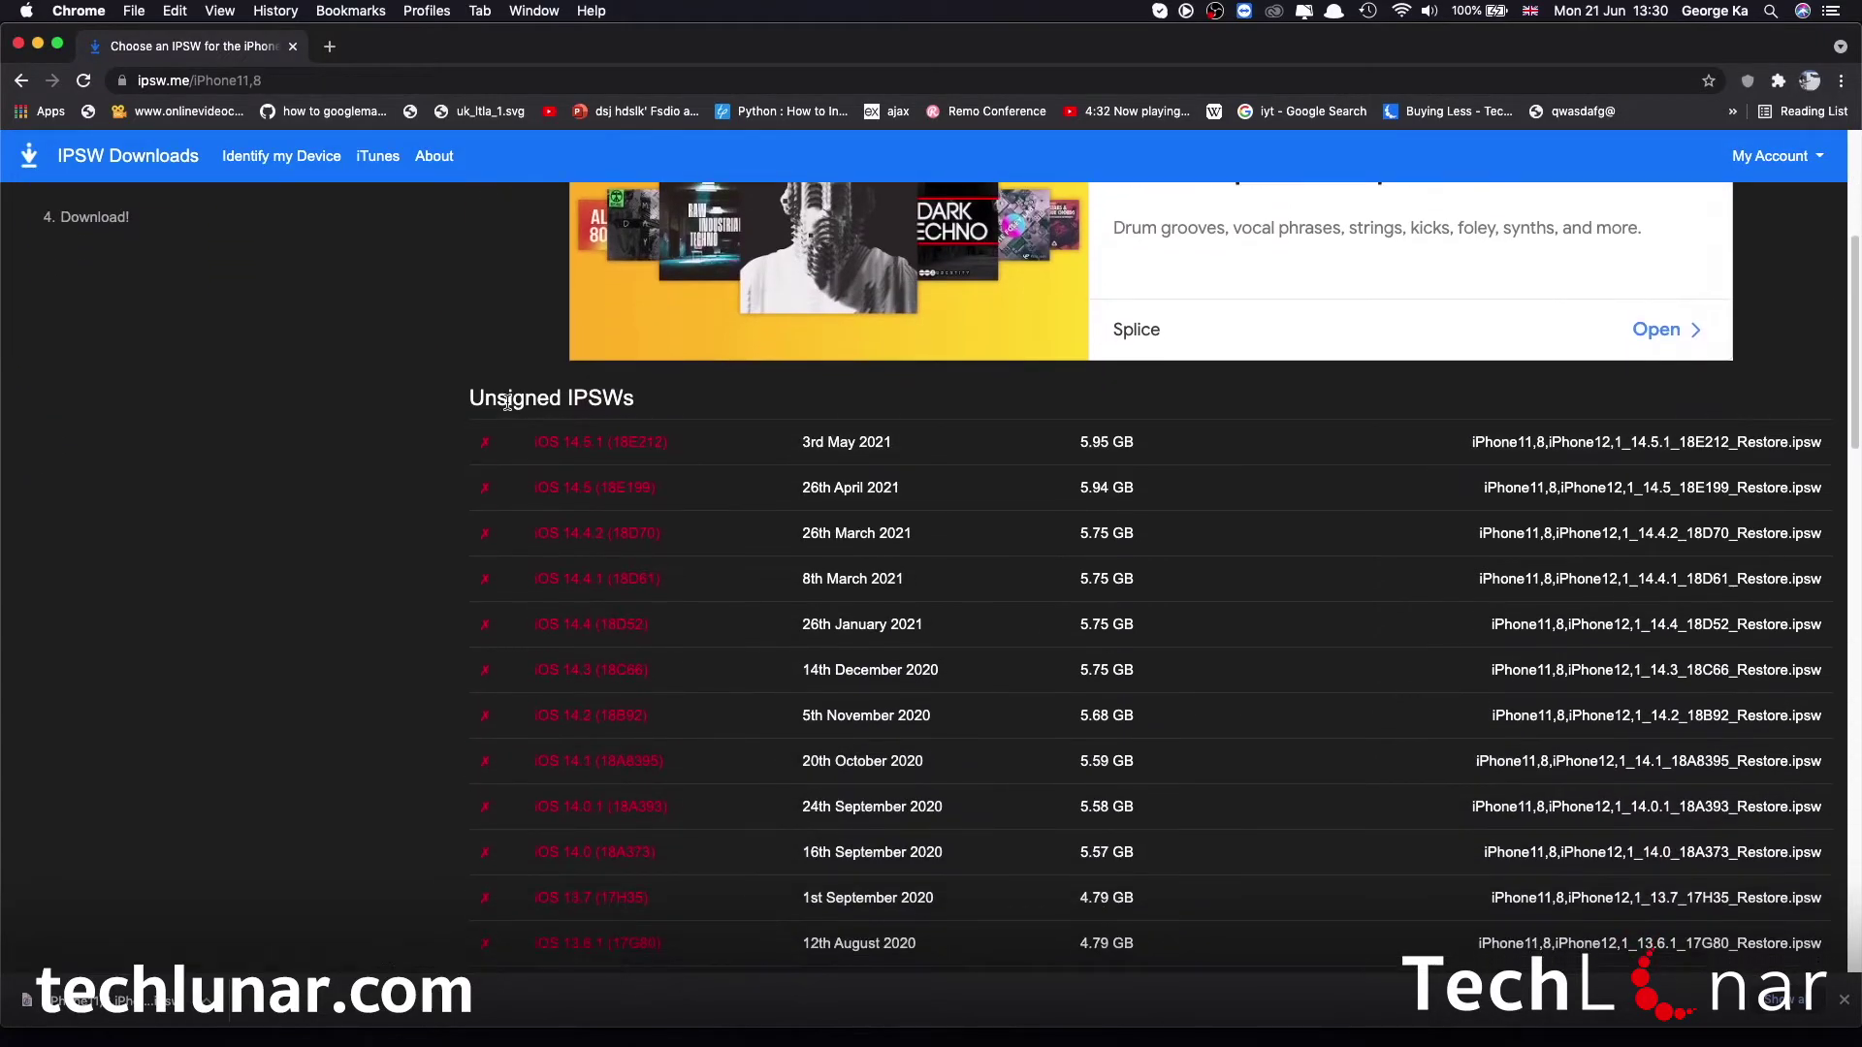
pyautogui.scroll(-1, 619, 515)
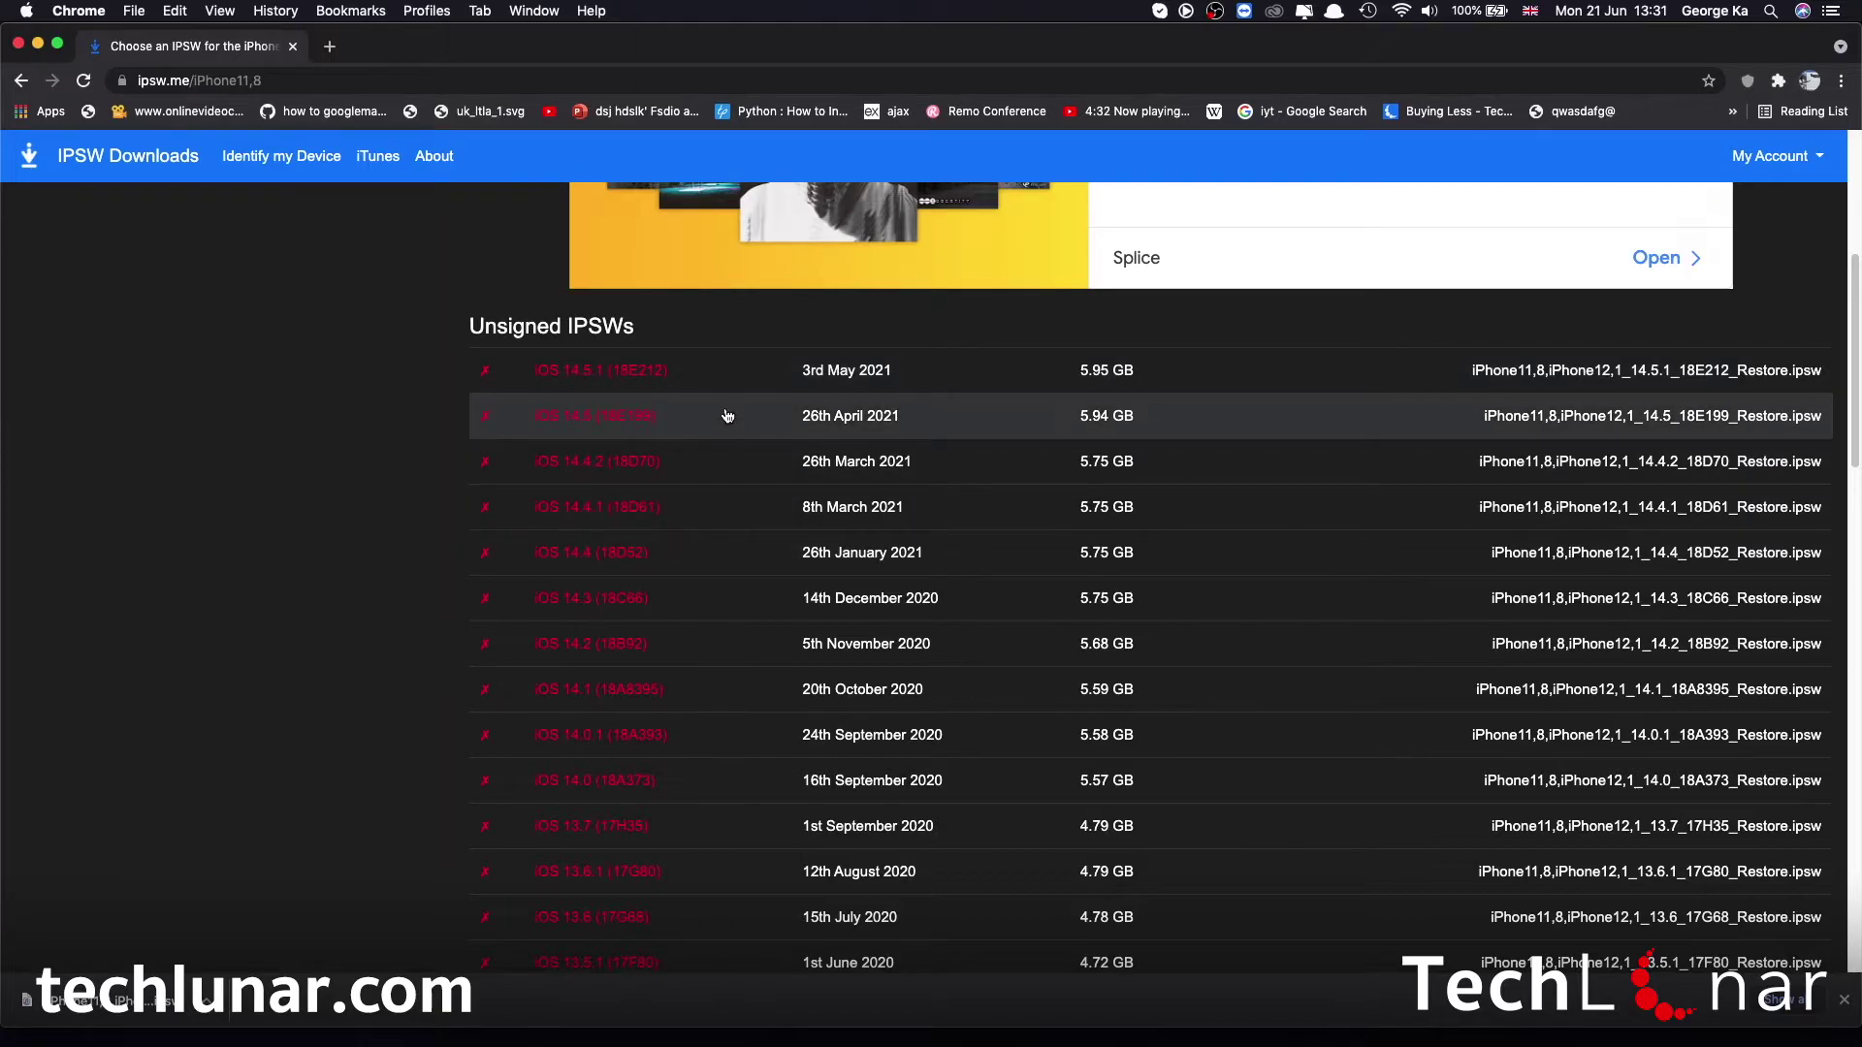
pyautogui.scroll(6, 727, 415)
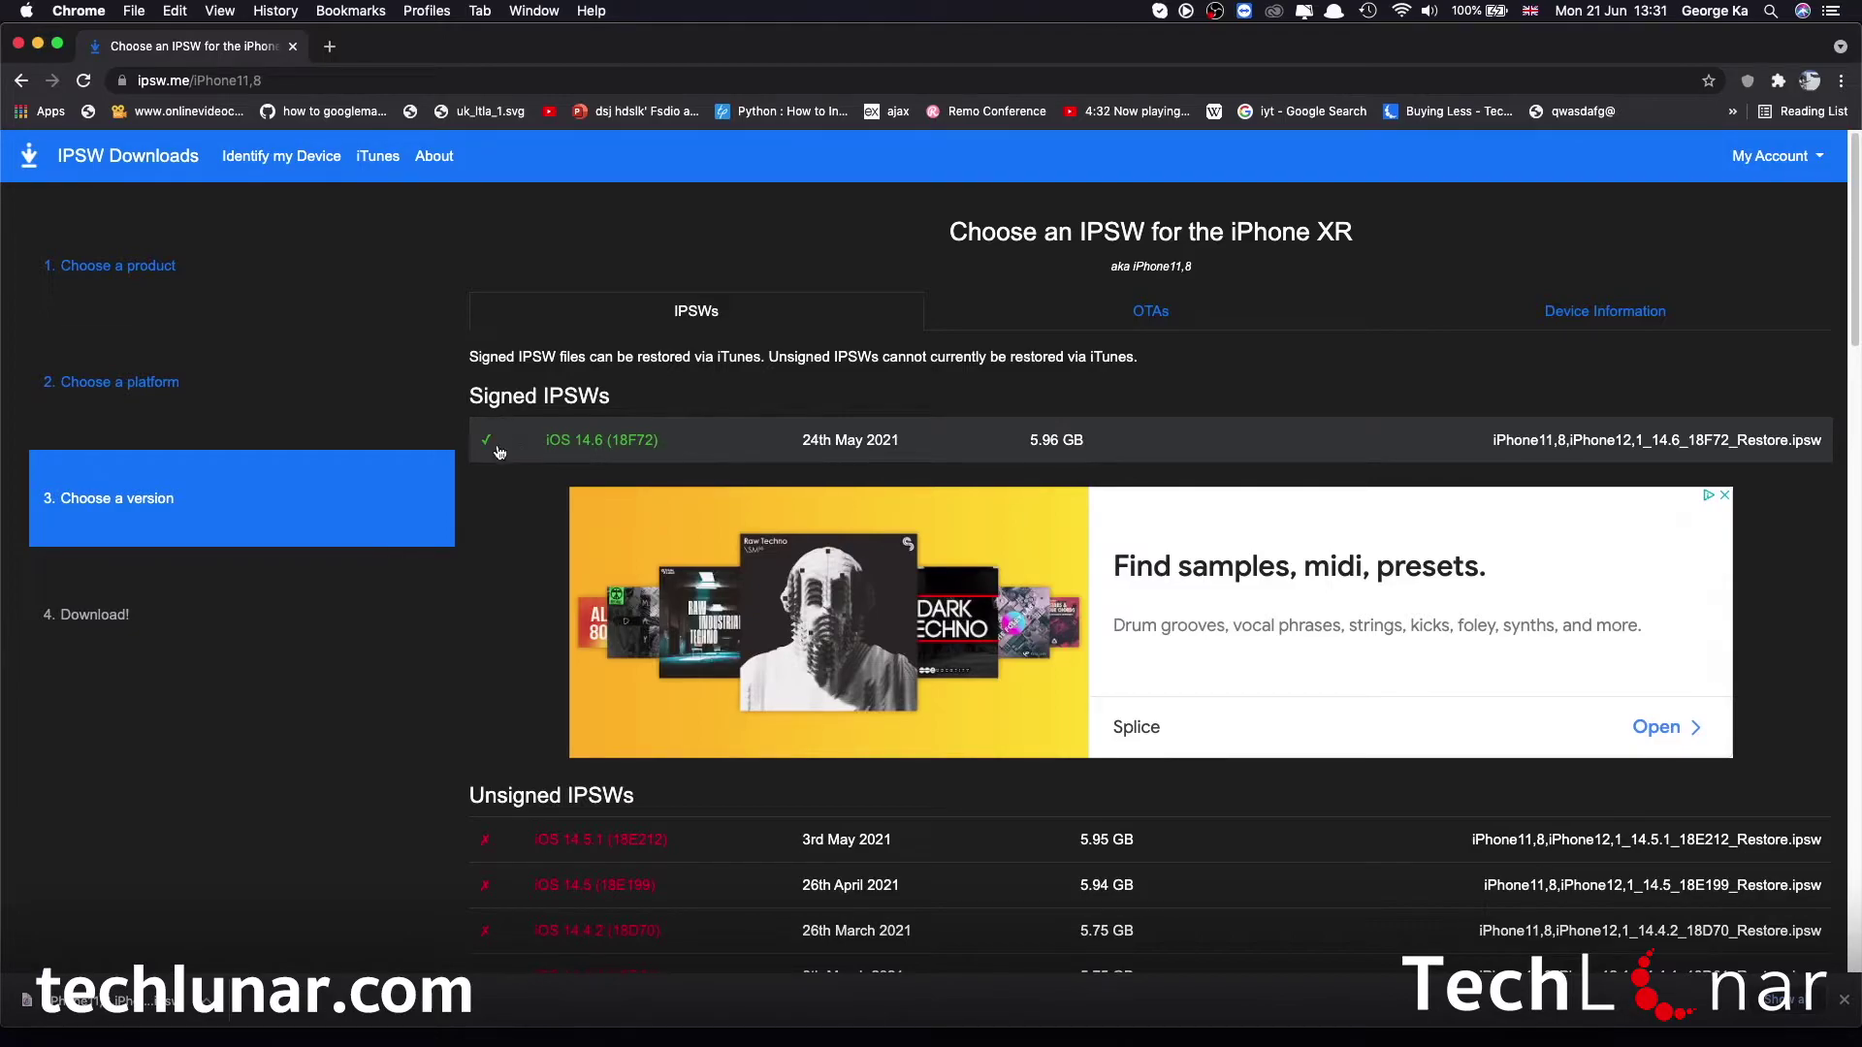
pyautogui.click(715, 458)
pyautogui.scroll(-5, 722, 475)
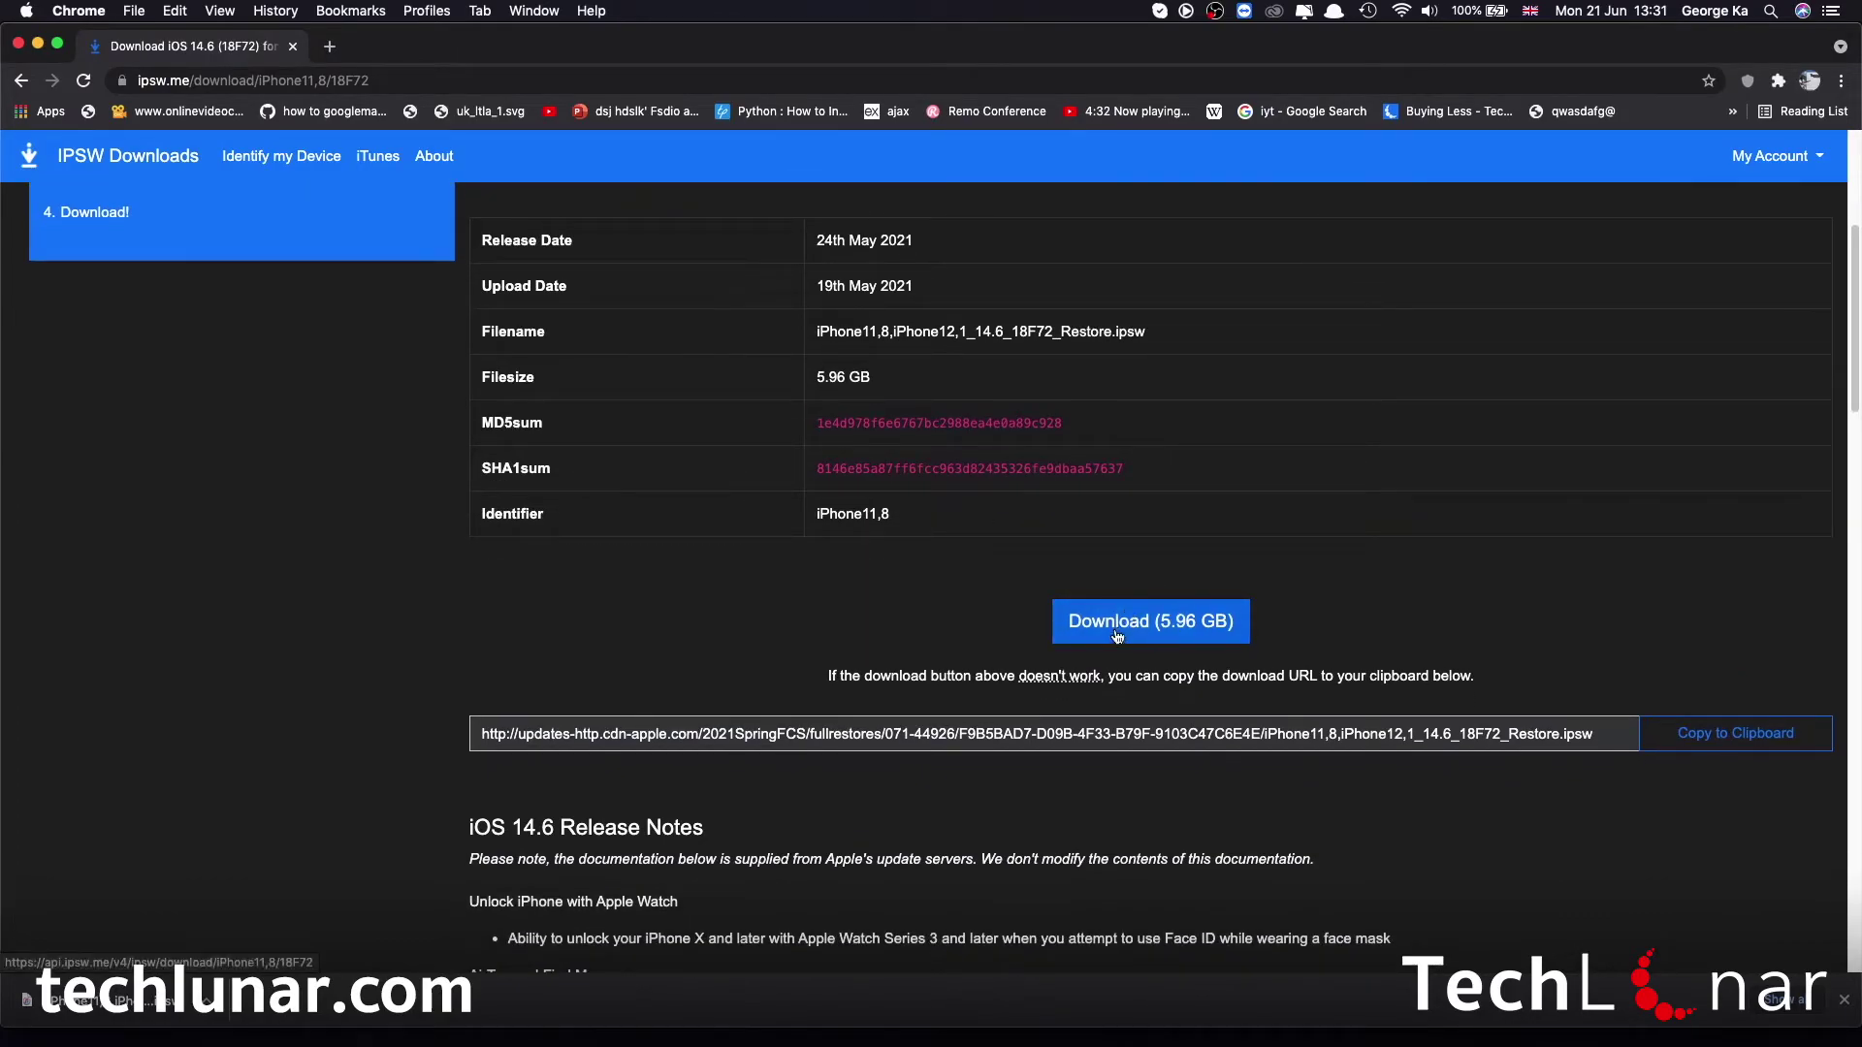
# Step: Copy the iOS 14.6 firmware's download link and load it in a new tab to start the download
pyautogui.click(1160, 632)
pyautogui.click(1757, 741)
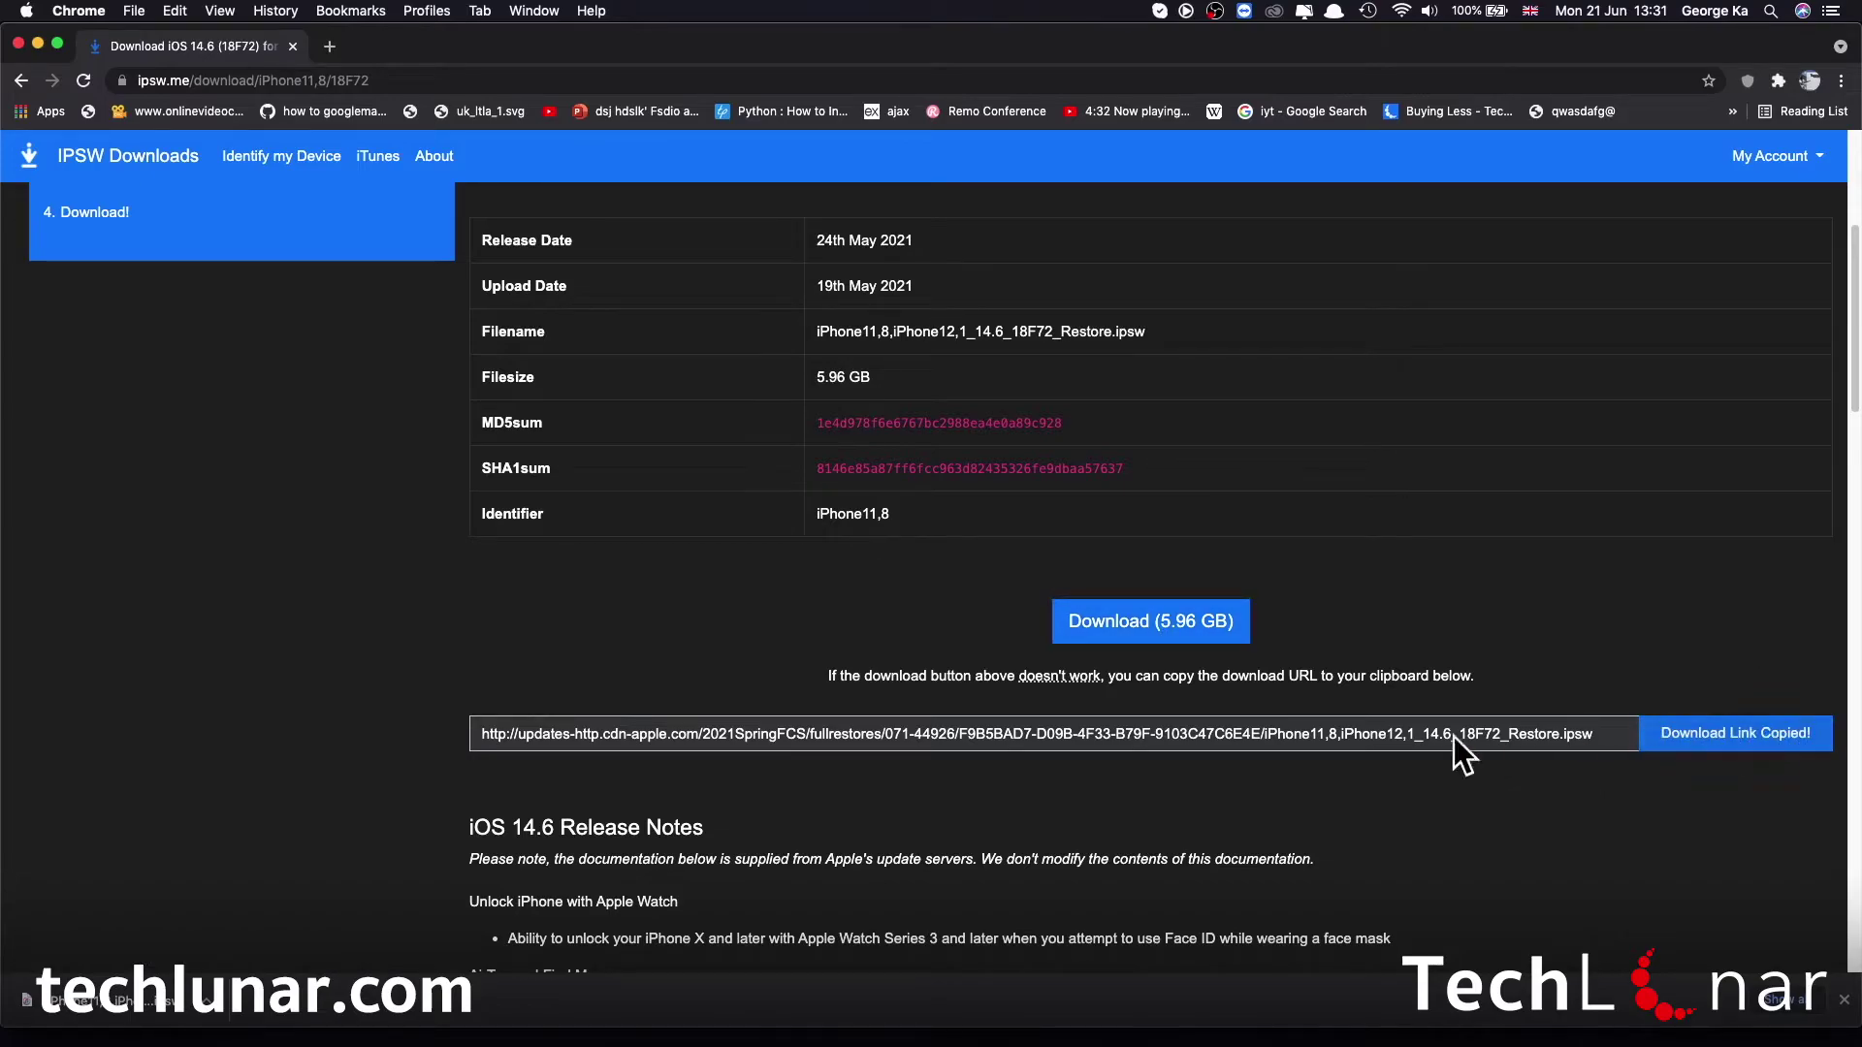
pyautogui.click(331, 47)
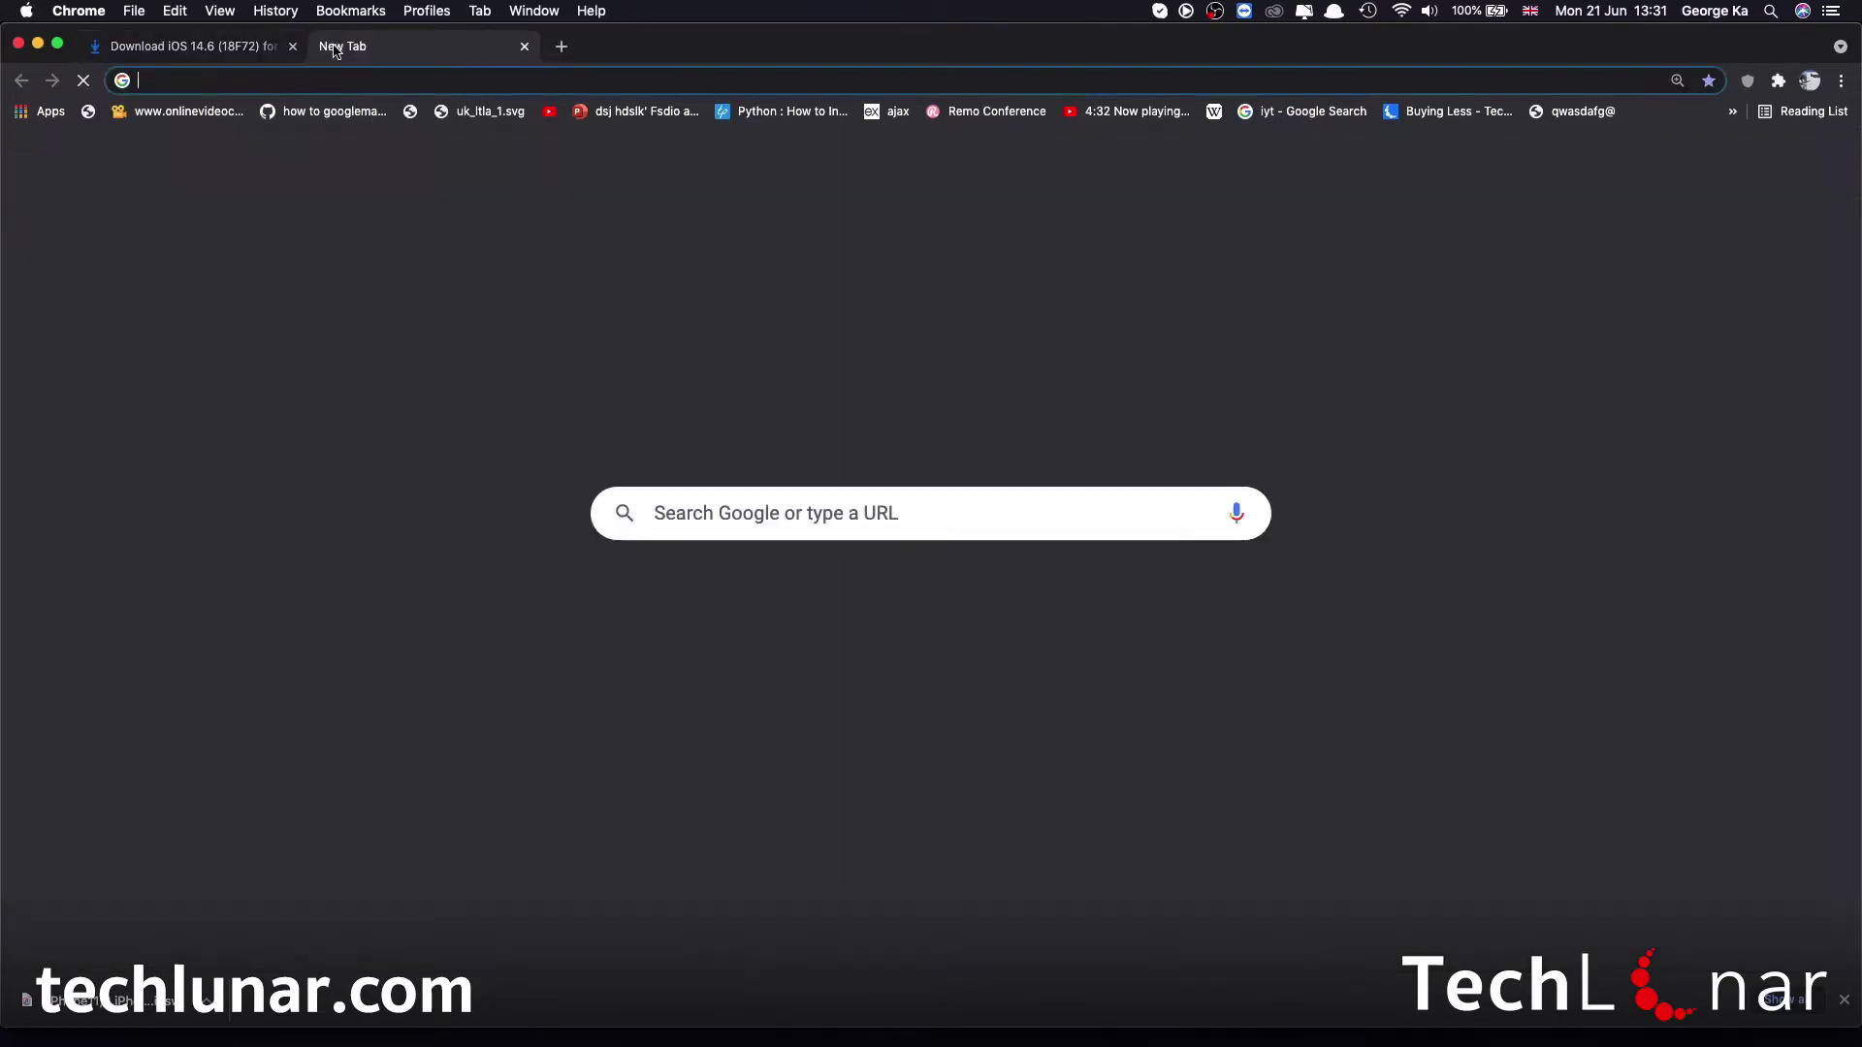
pyautogui.press('super+v')
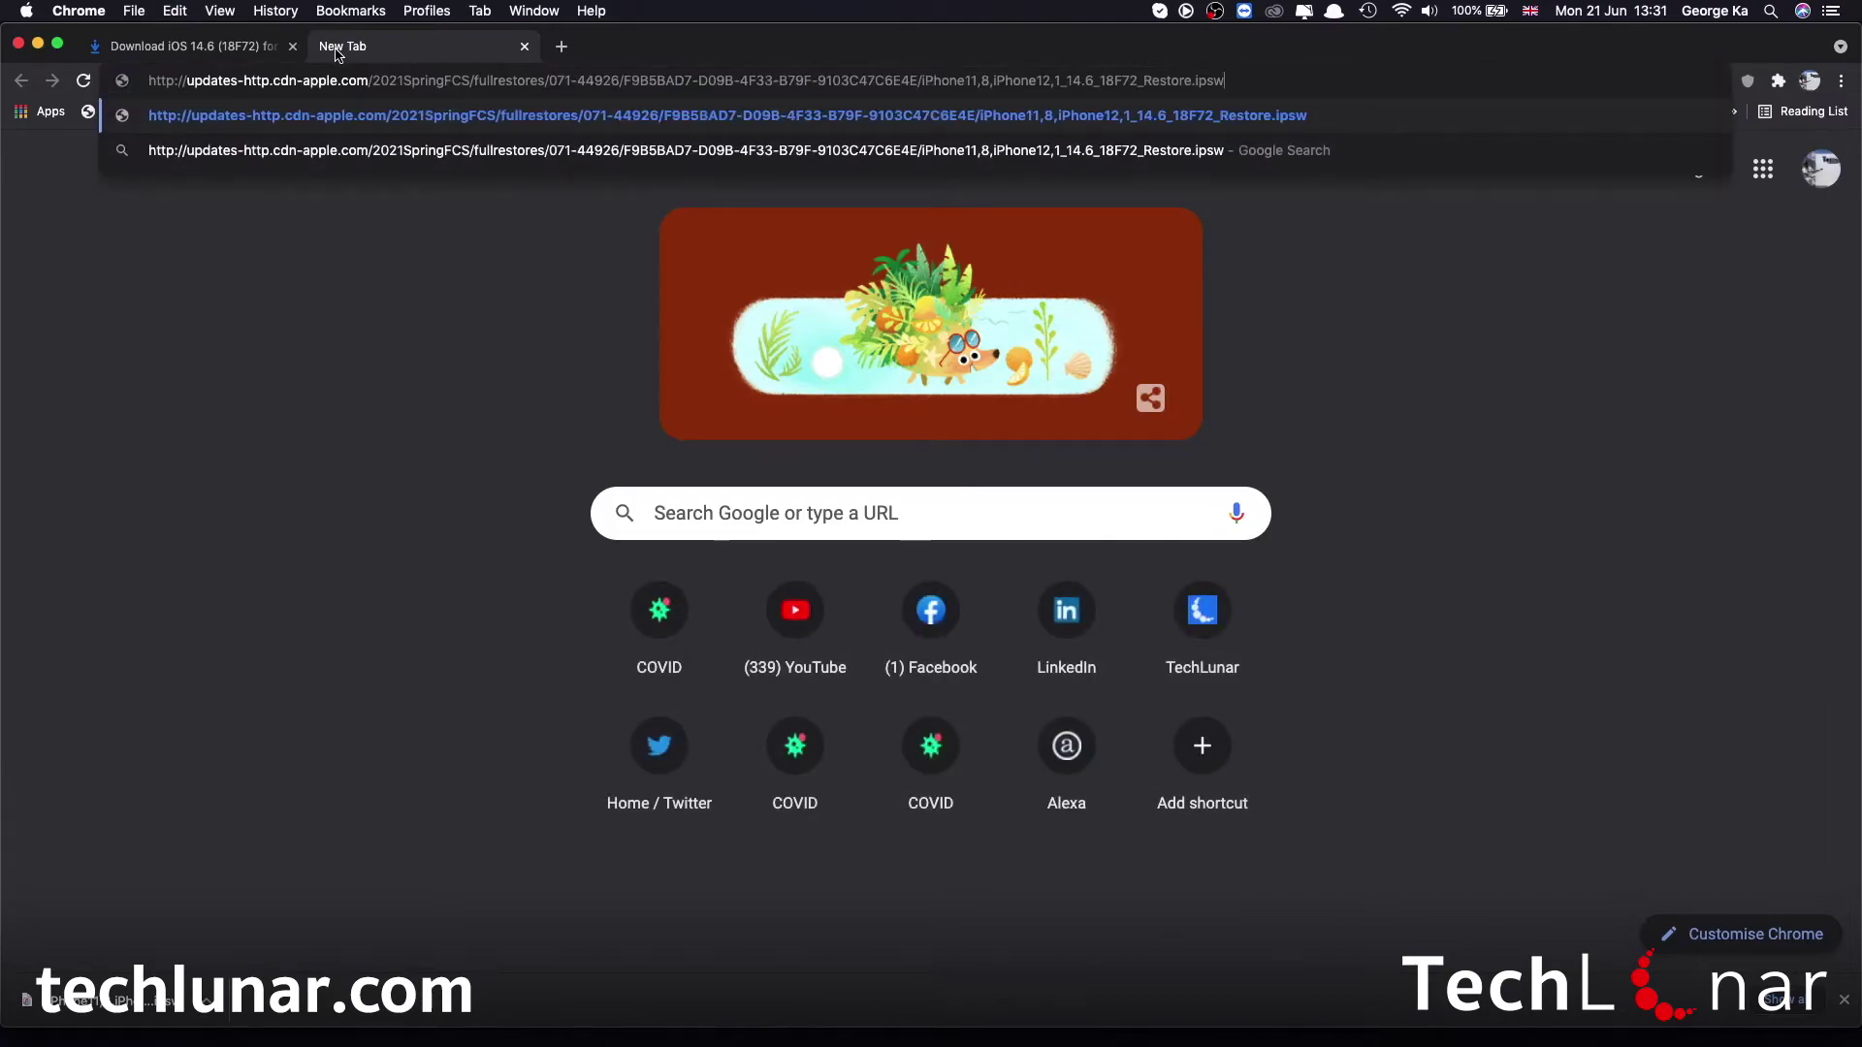
pyautogui.press('Return')
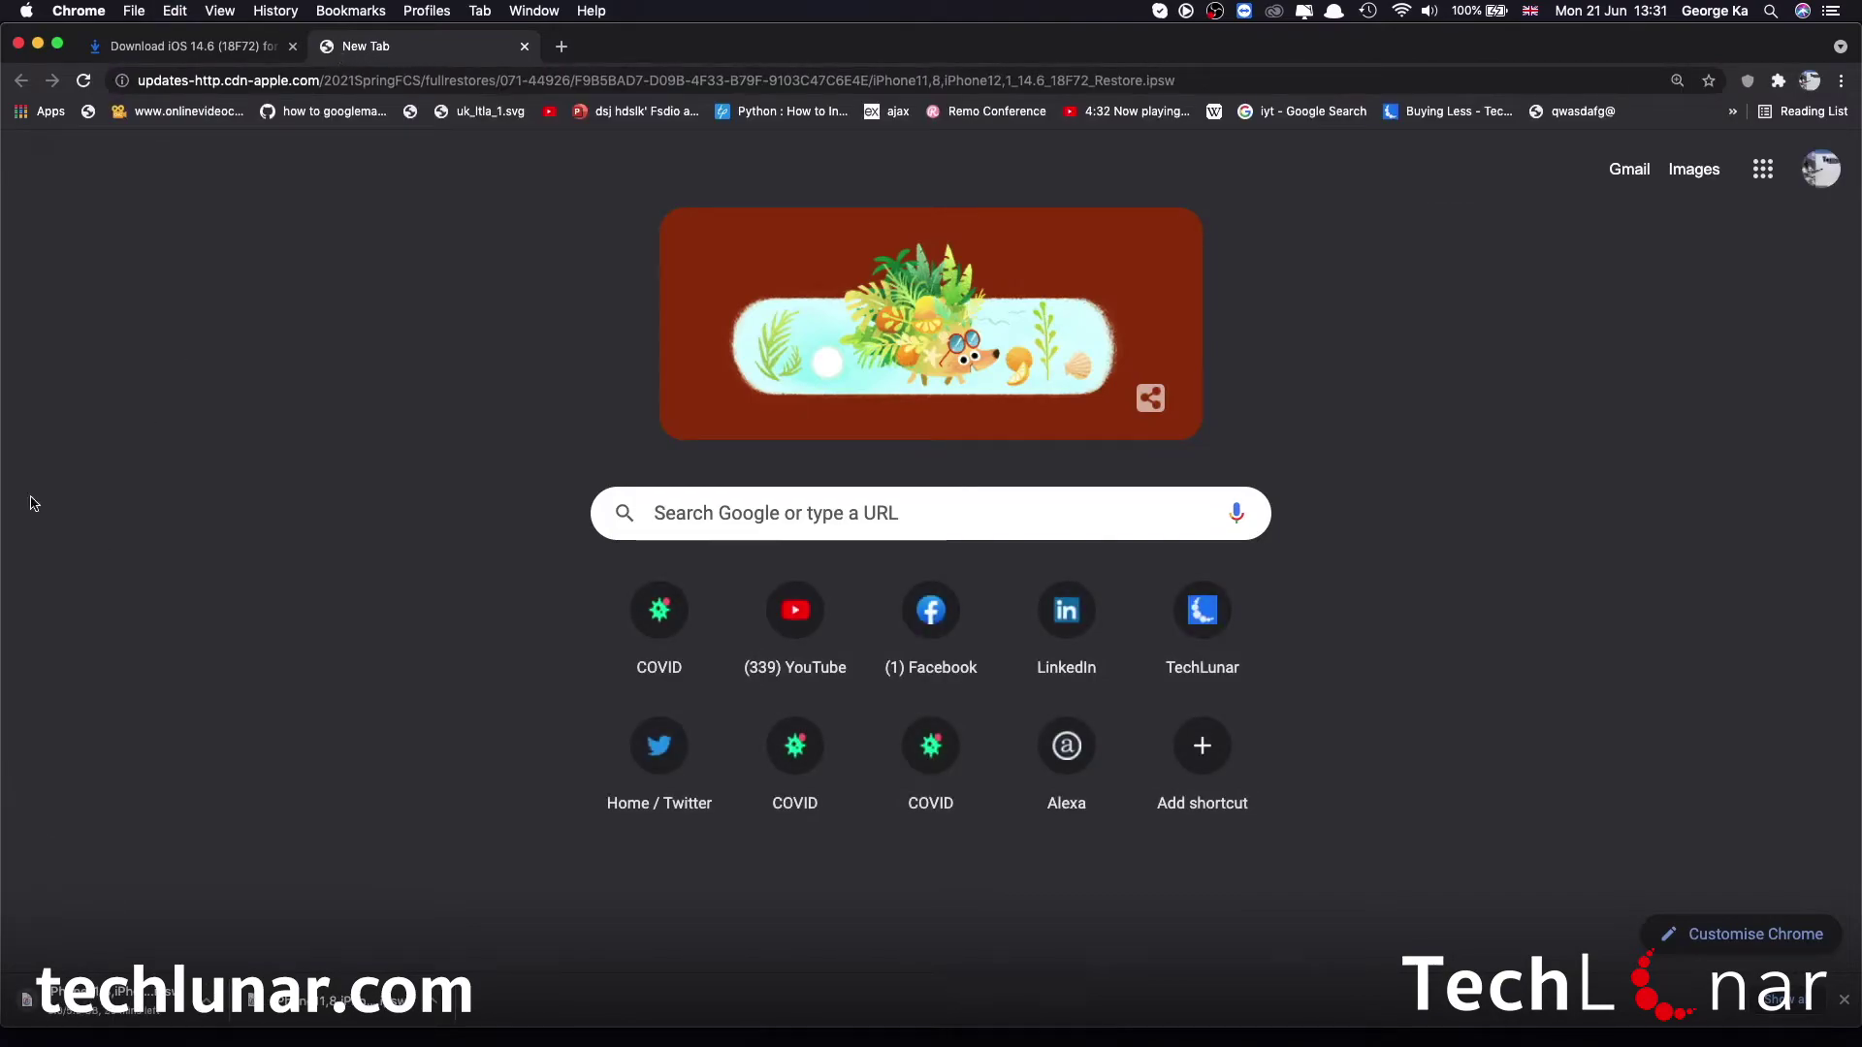
# Step: Cancel the running firmware download and return to the iOS 14.6 download page
pyautogui.click(204, 1015)
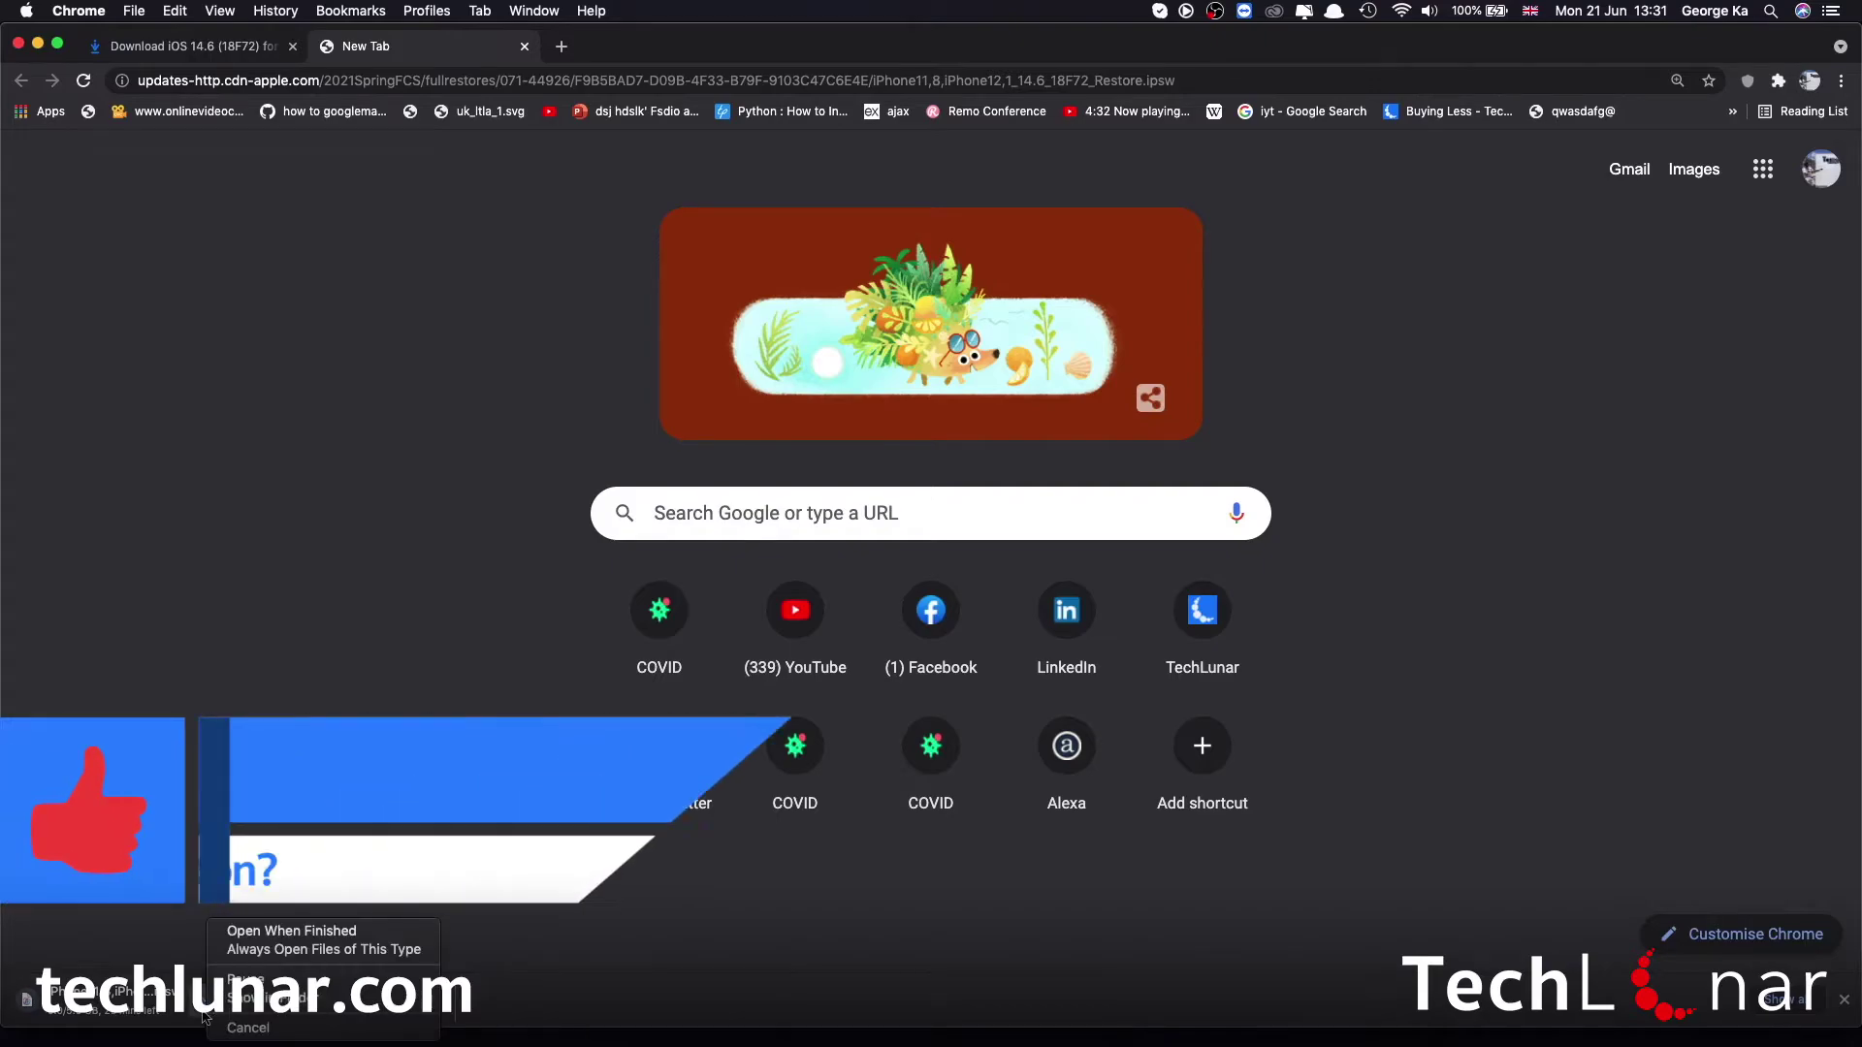
pyautogui.click(242, 1028)
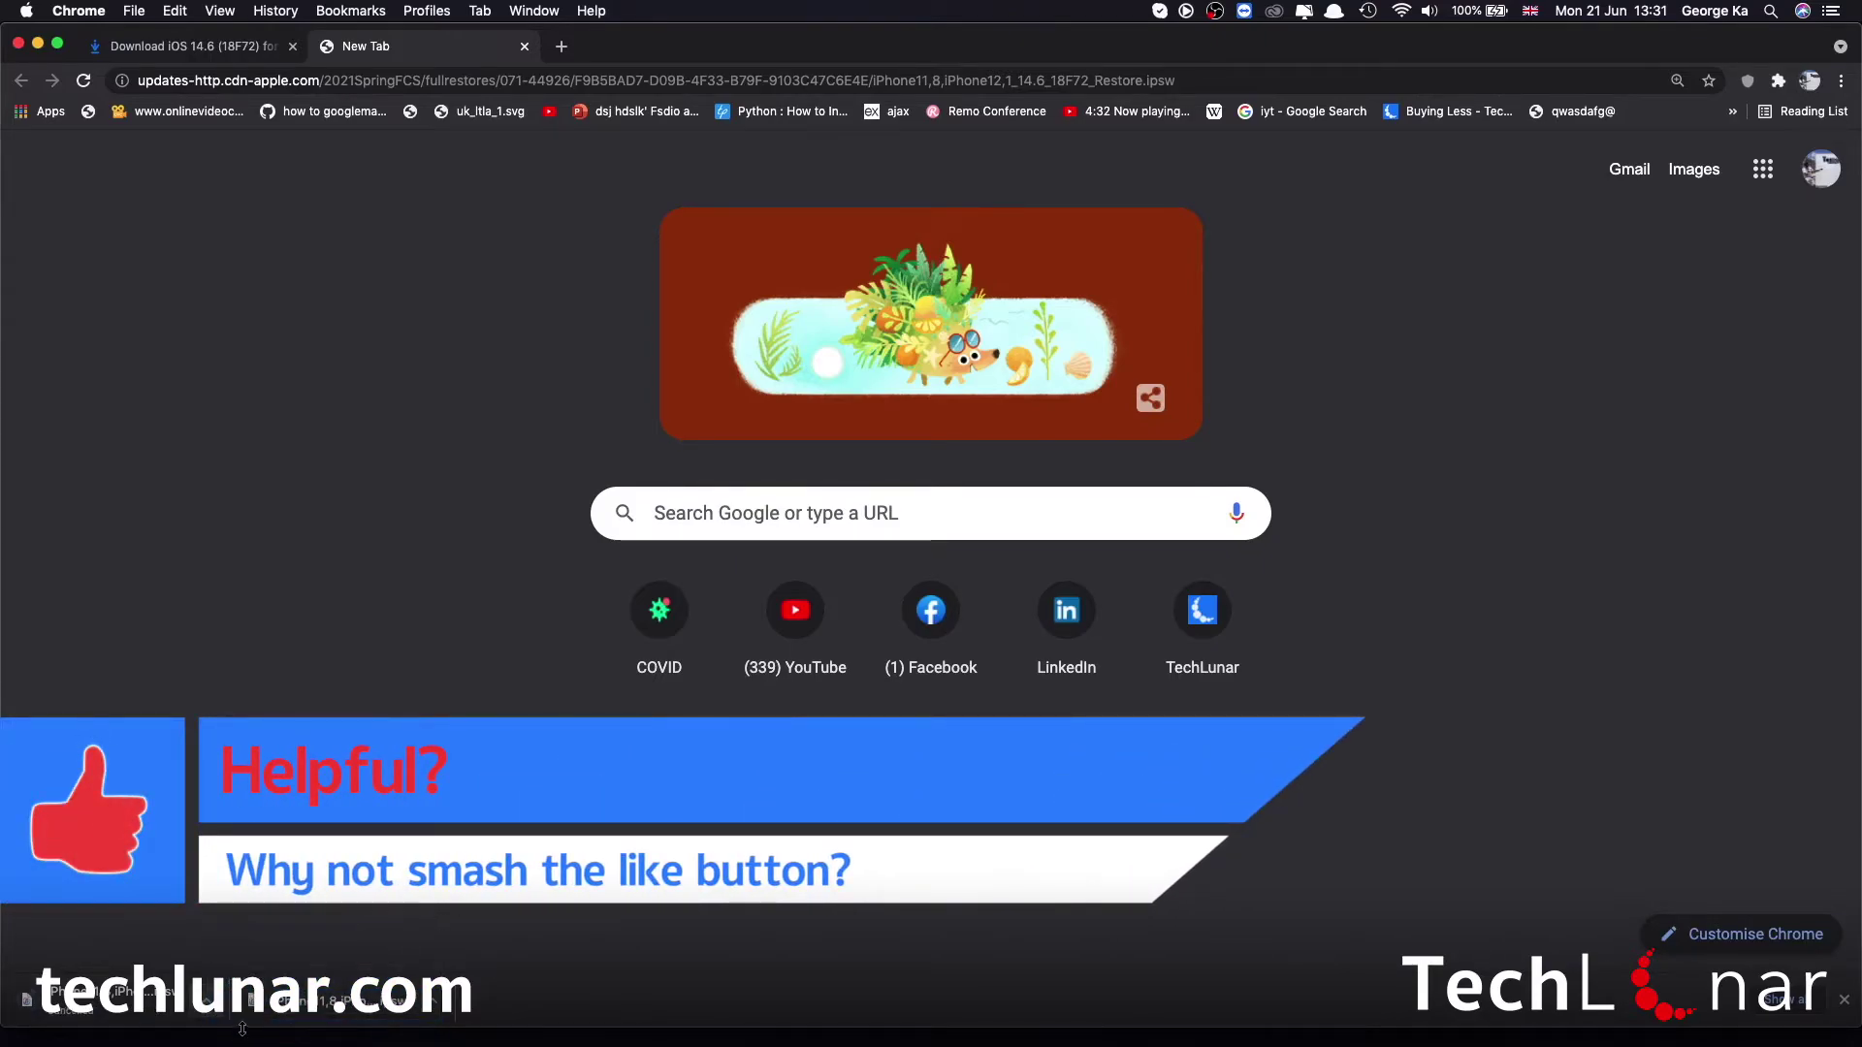
pyautogui.click(178, 54)
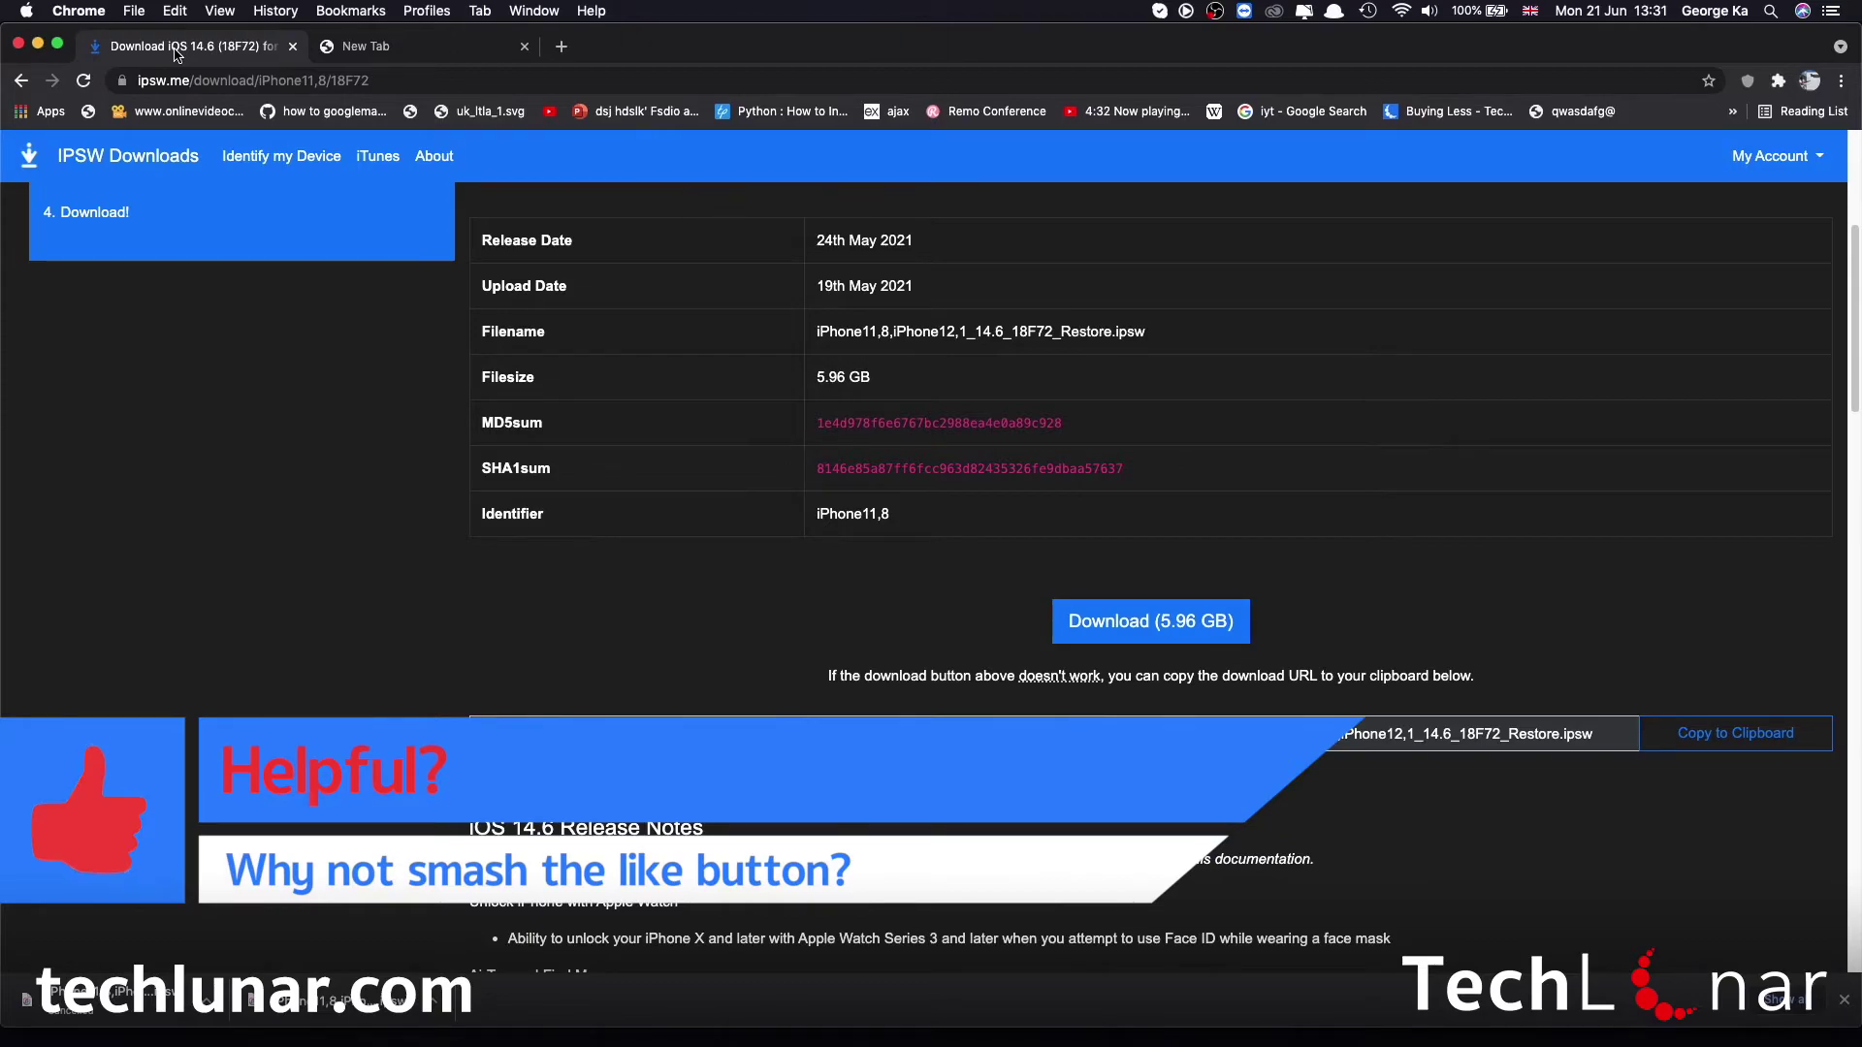
# Step: In Finder, select iPhone11,8,iPhone12,1_14.6_18F72_Restore.ipsw in Downloads, and narrow and reposition the window to leave room beside it
pyautogui.press('super+h')
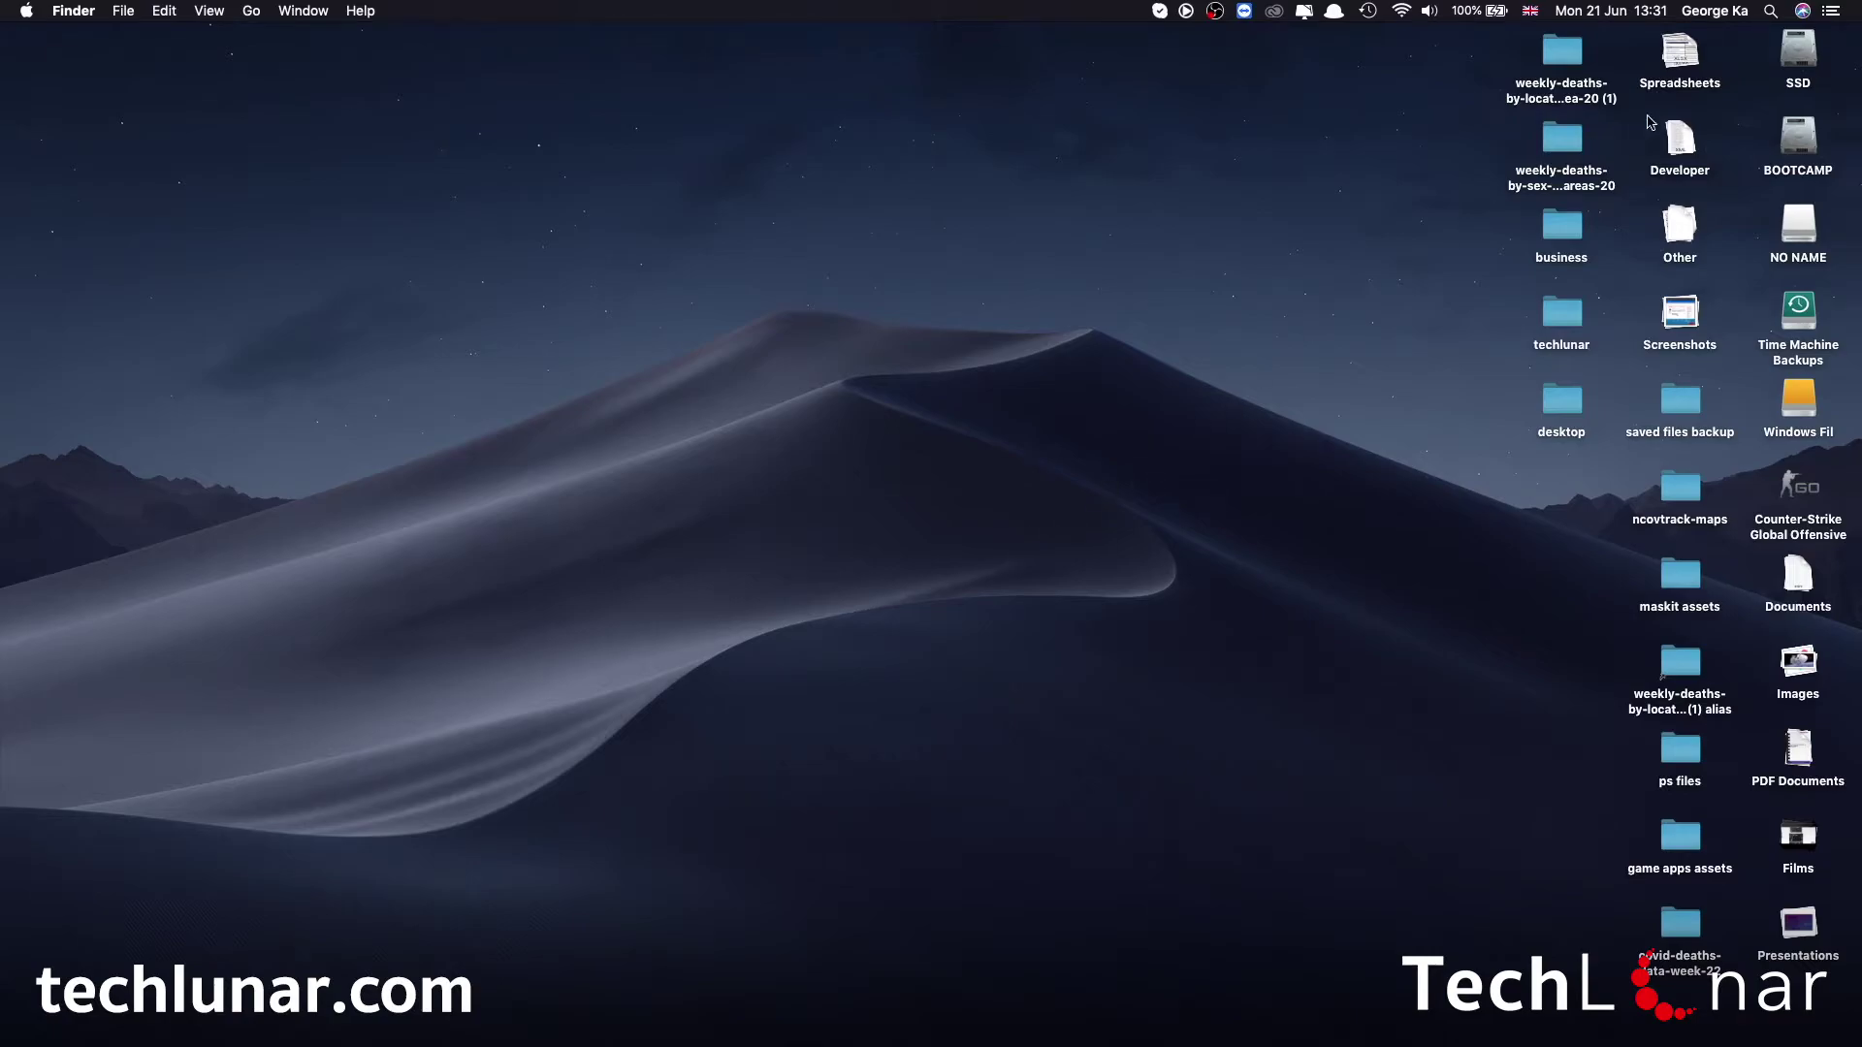
pyautogui.doubleClick(1809, 53)
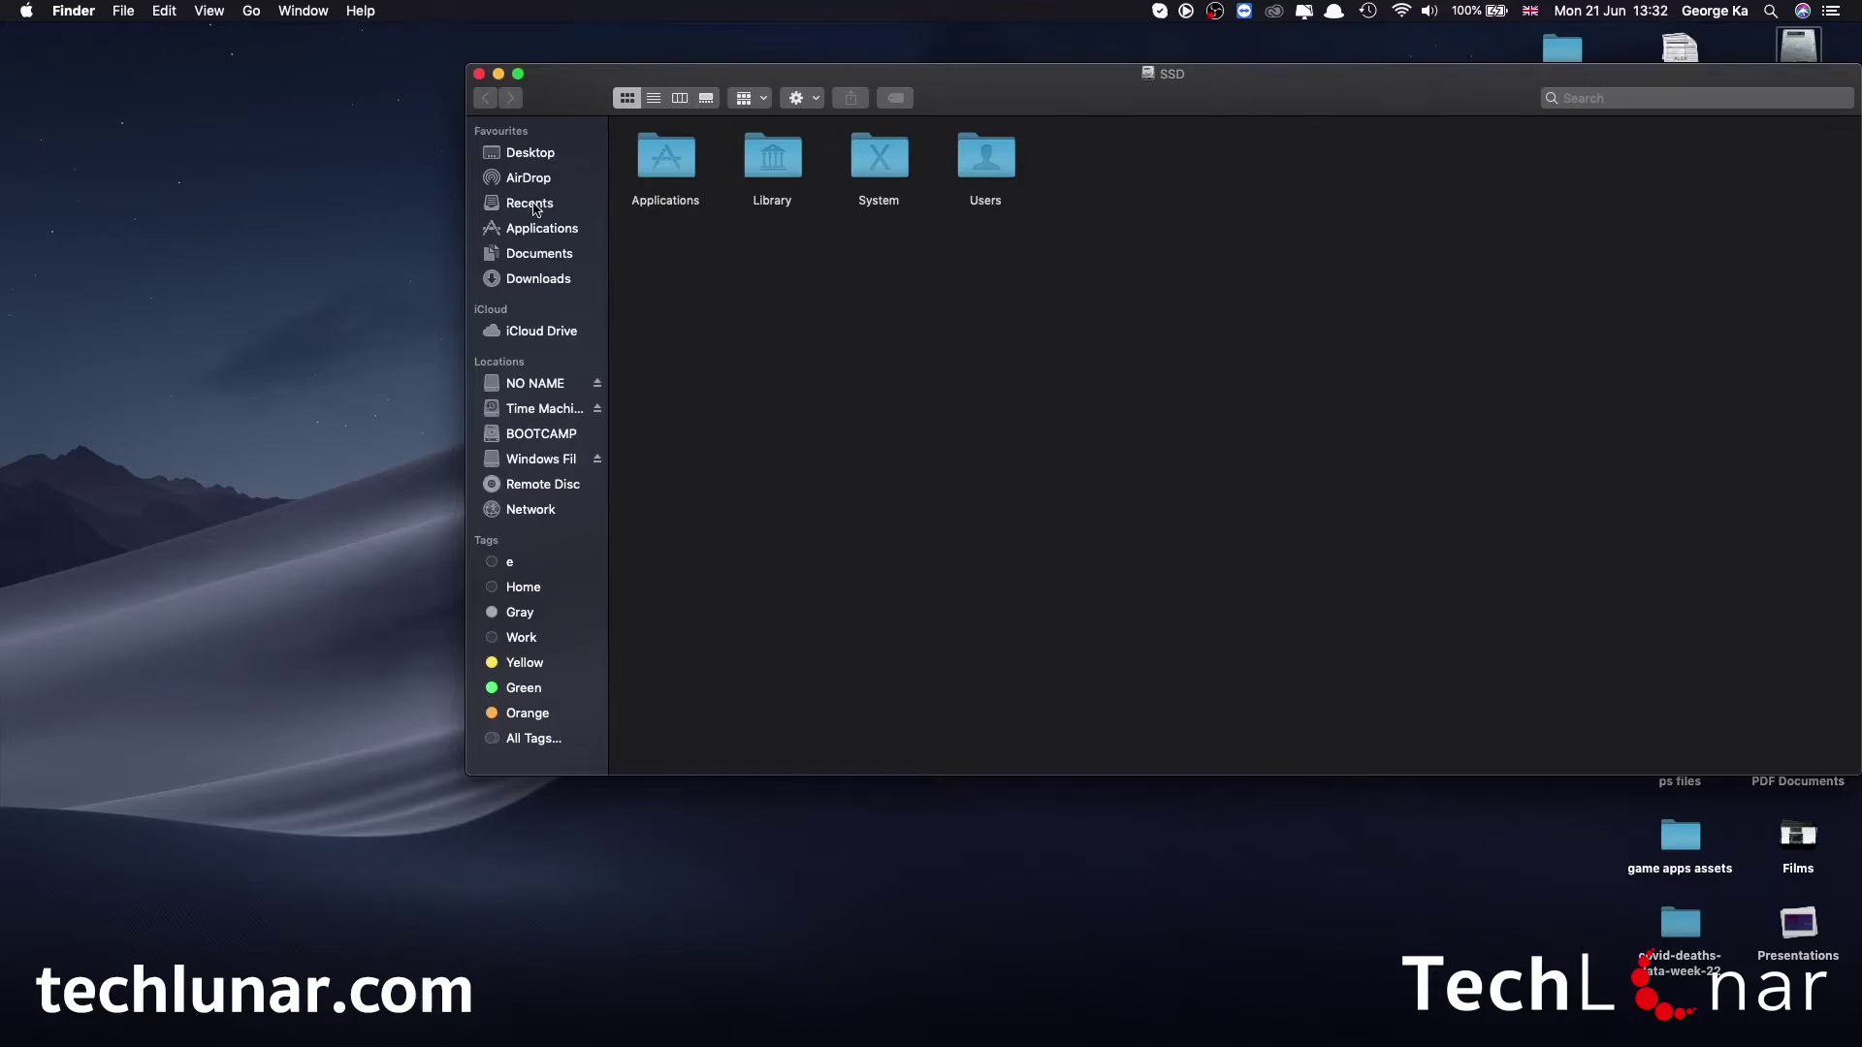
pyautogui.click(532, 281)
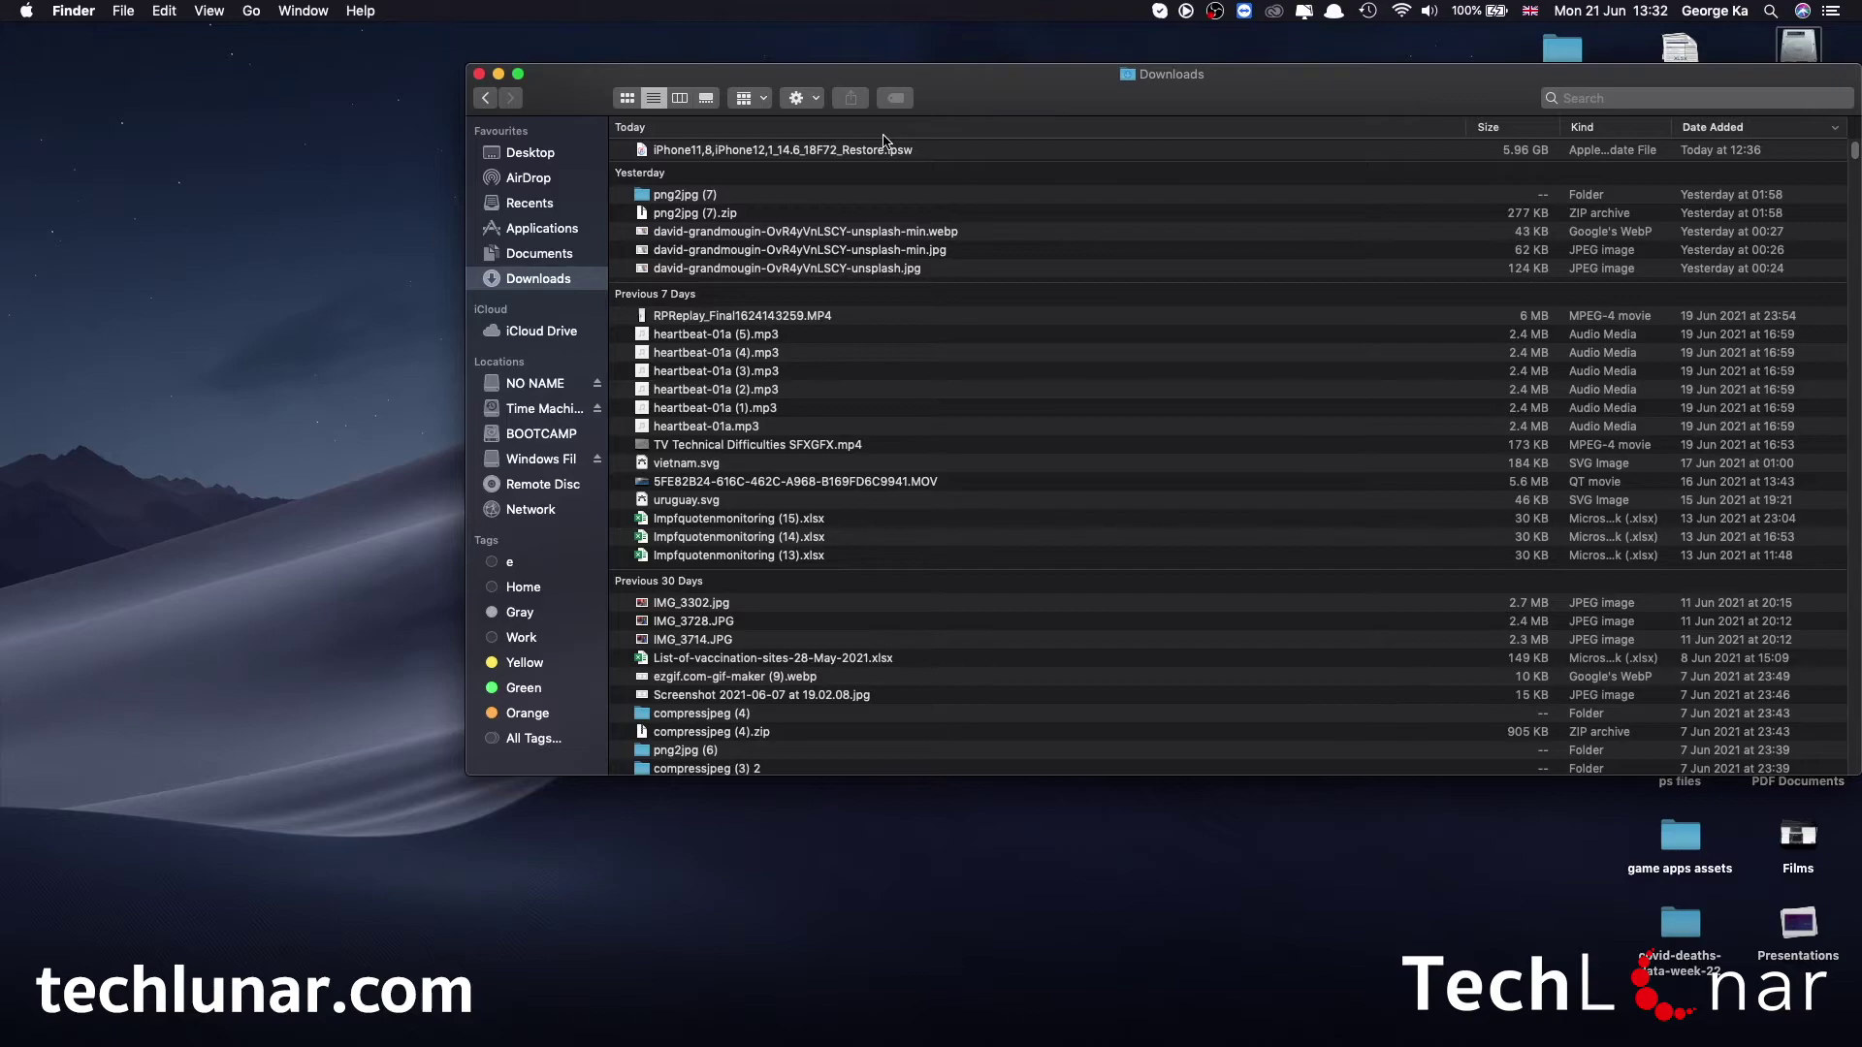
pyautogui.click(884, 147)
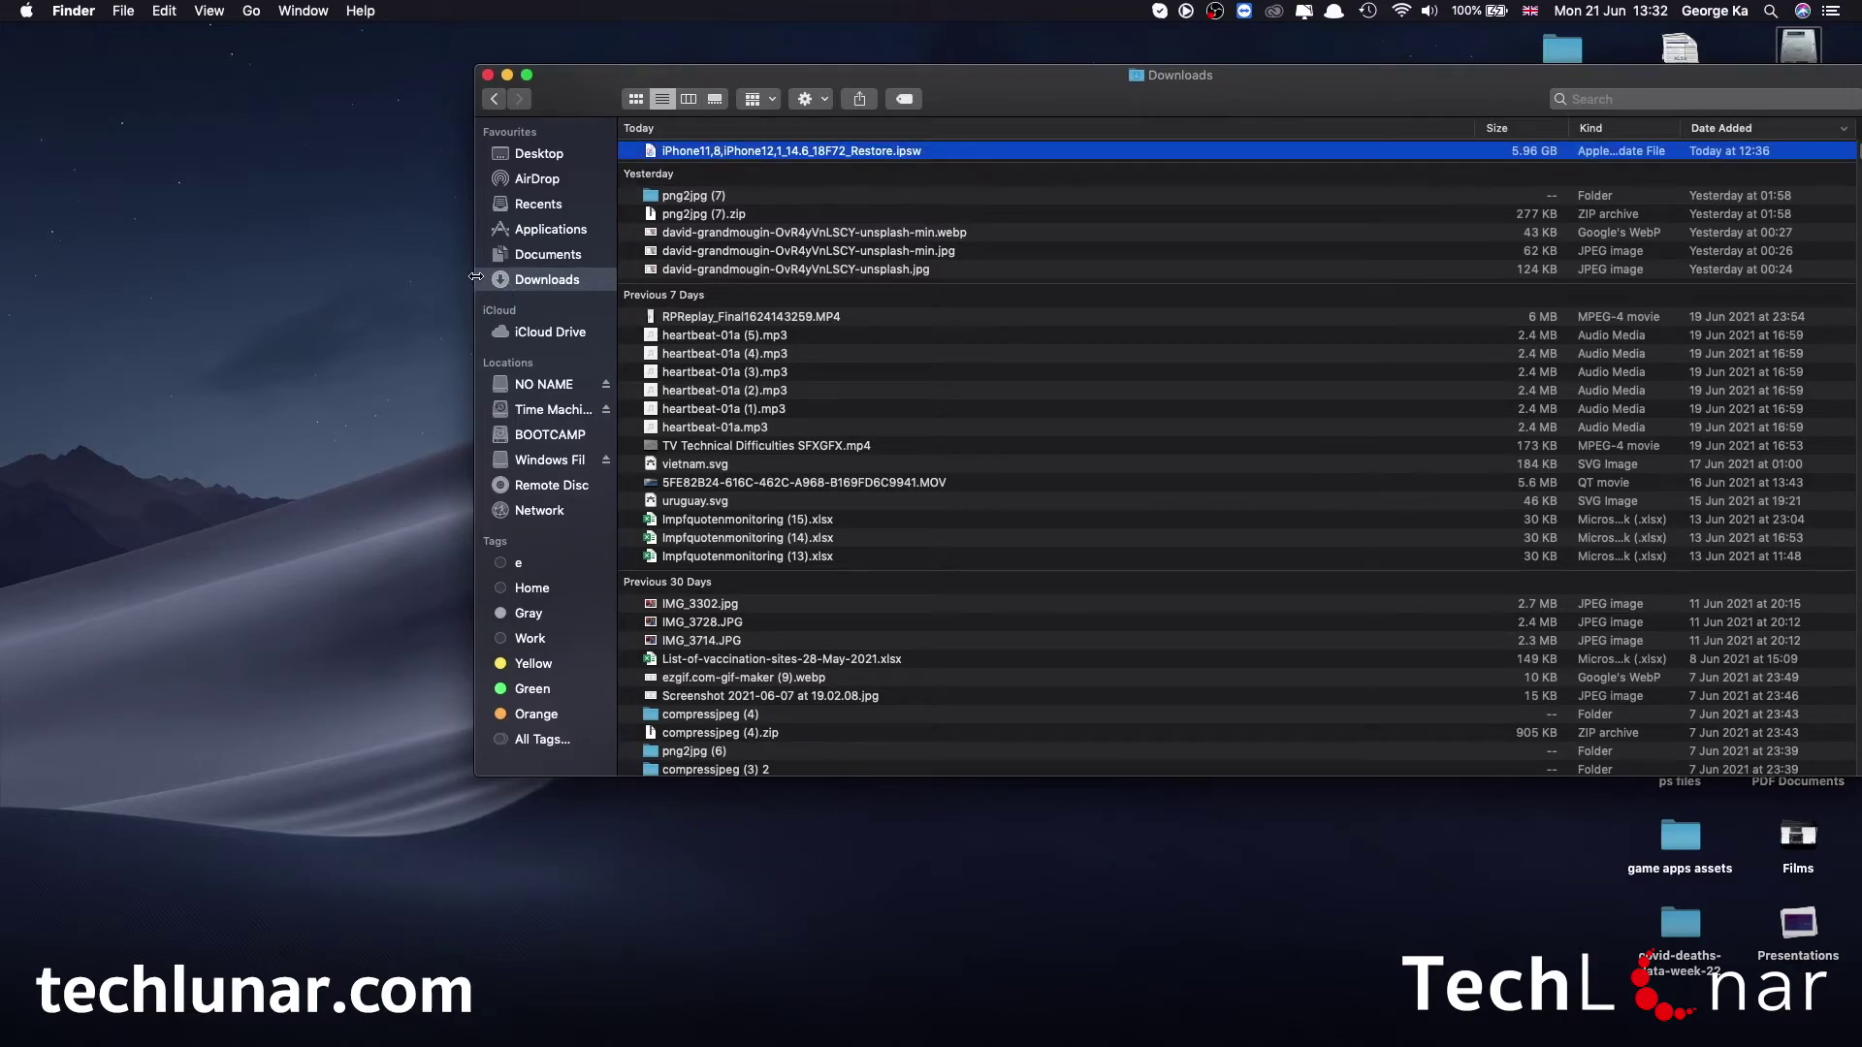
pyautogui.moveTo(467, 288); pyautogui.dragTo(1019, 288)
pyautogui.moveTo(1518, 84); pyautogui.dragTo(1524, 127)
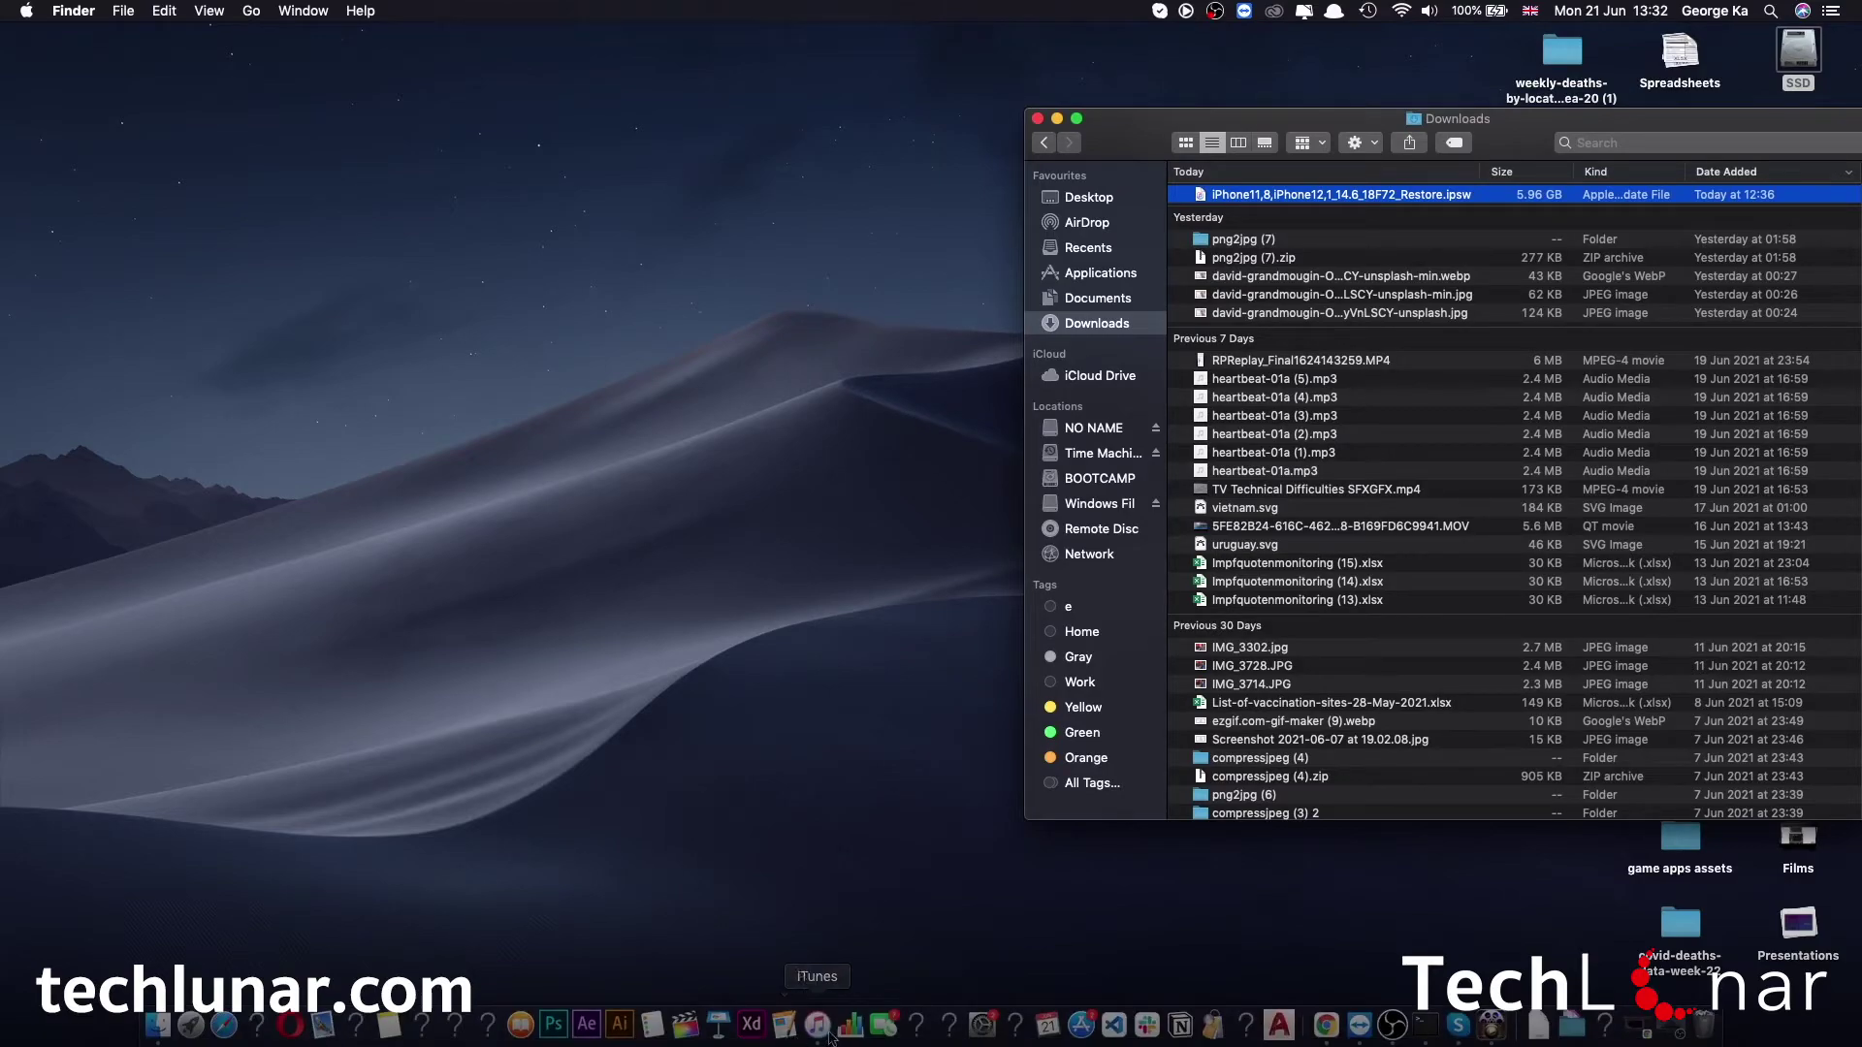
# Step: Switch to iTunes and restore the iPhone XR using the firmware file iPhone11,8,iPhone12,1_14.6_18F72_Restore.ipsw, confirming the erase and restore to iOS 14.6
pyautogui.click(817, 1025)
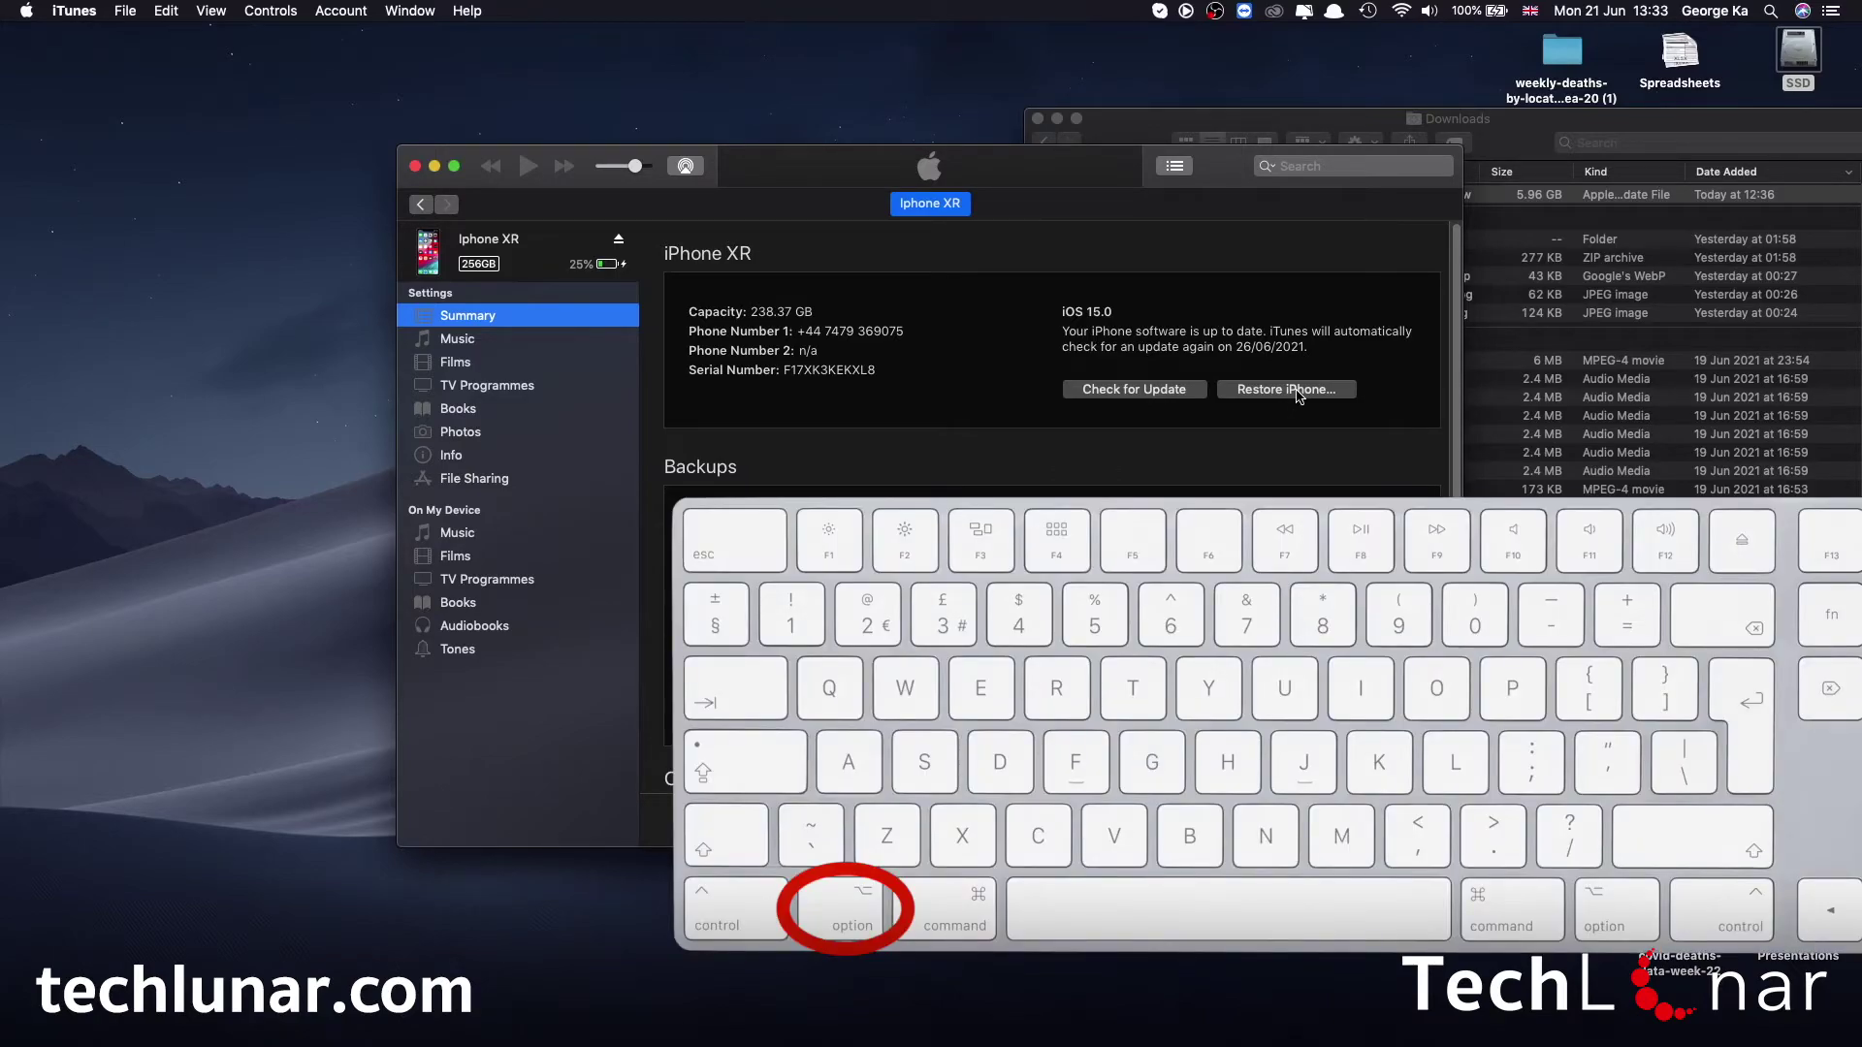
pyautogui.keyDown('alt'); pyautogui.click(1296, 395); pyautogui.keyUp('alt')
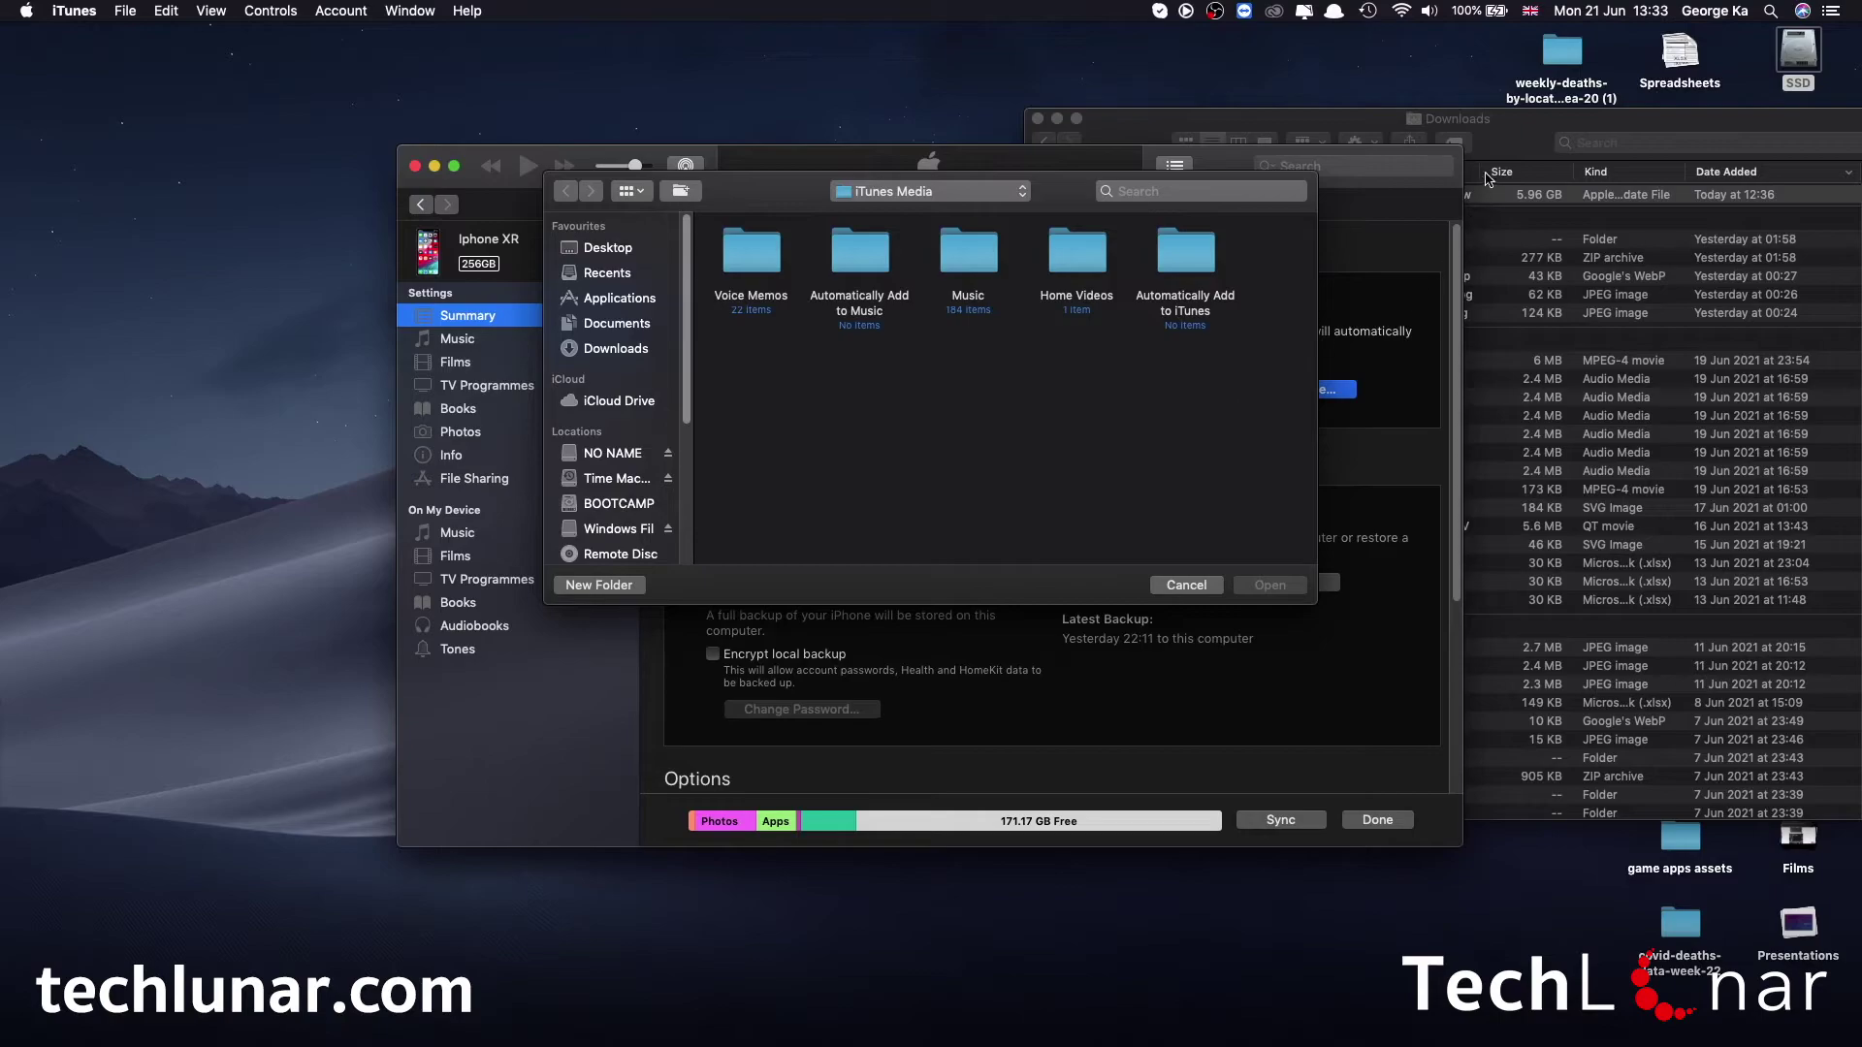
pyautogui.moveTo(1496, 157); pyautogui.dragTo(1672, 172)
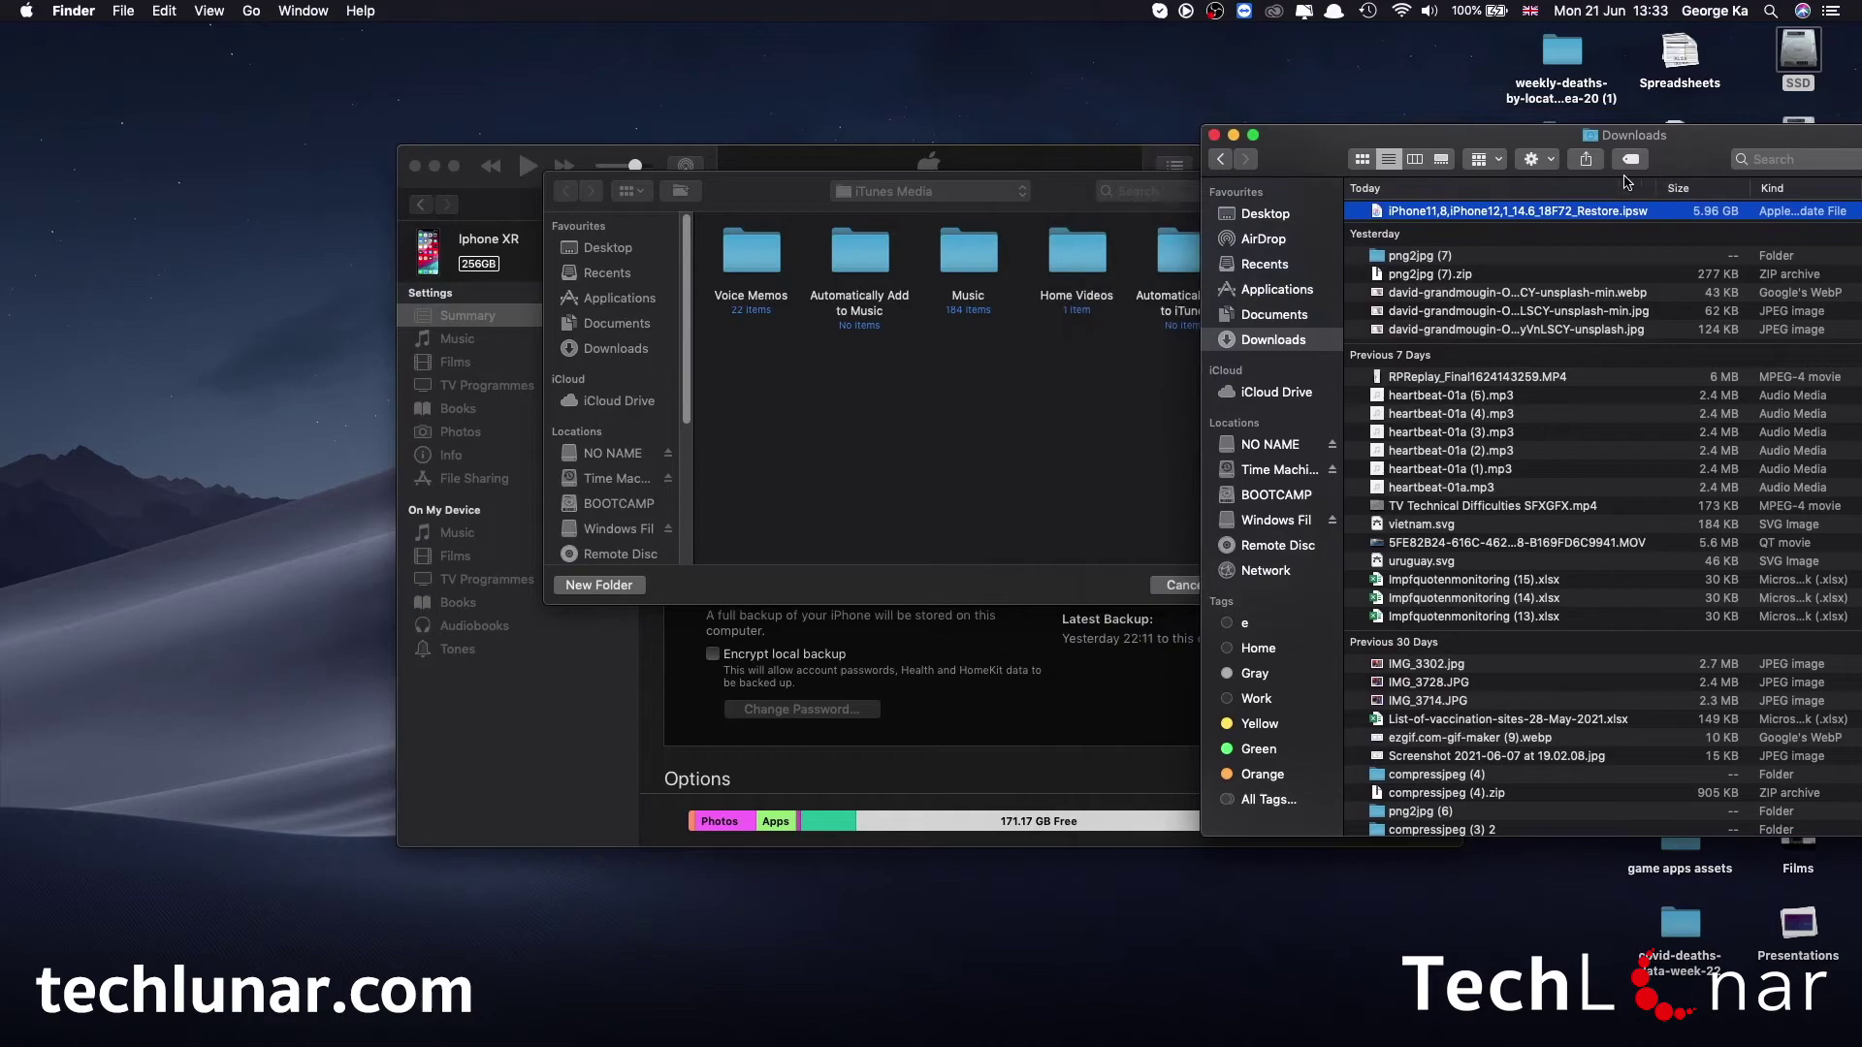
pyautogui.moveTo(1503, 216); pyautogui.dragTo(1050, 399)
pyautogui.click(1010, 577)
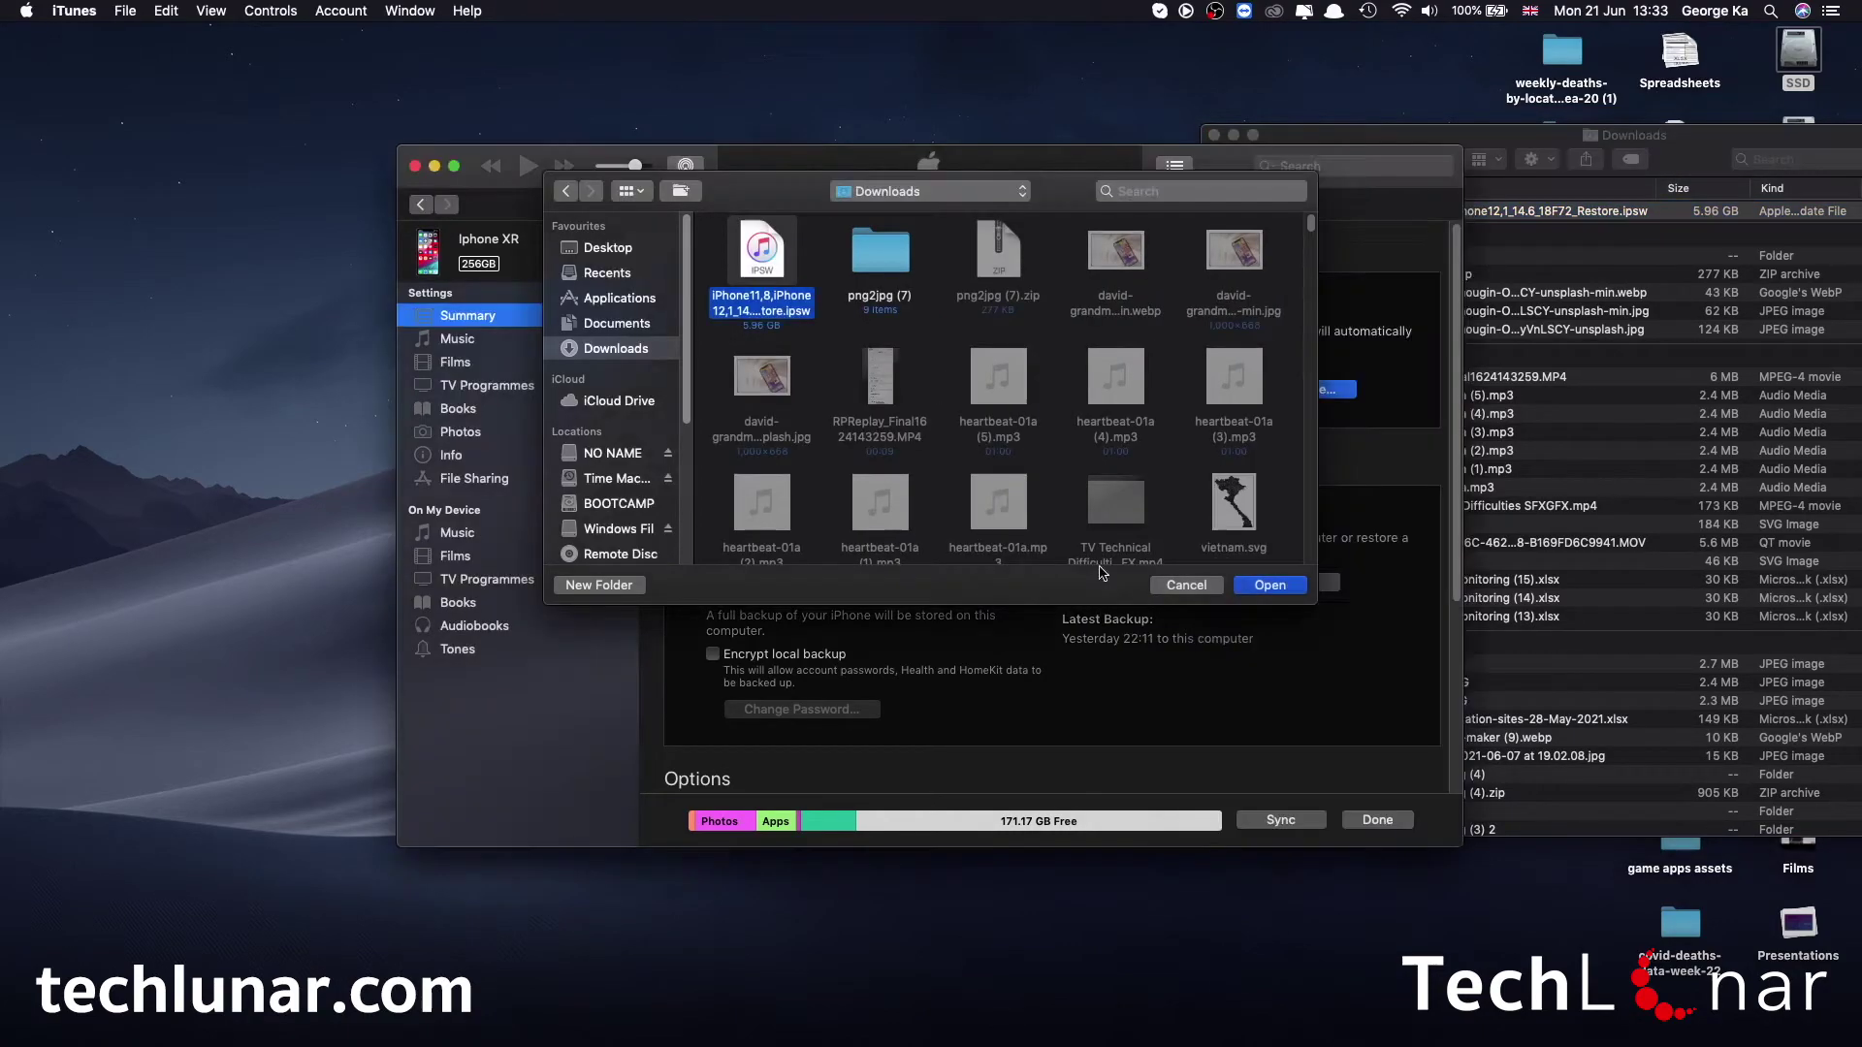
pyautogui.click(1272, 587)
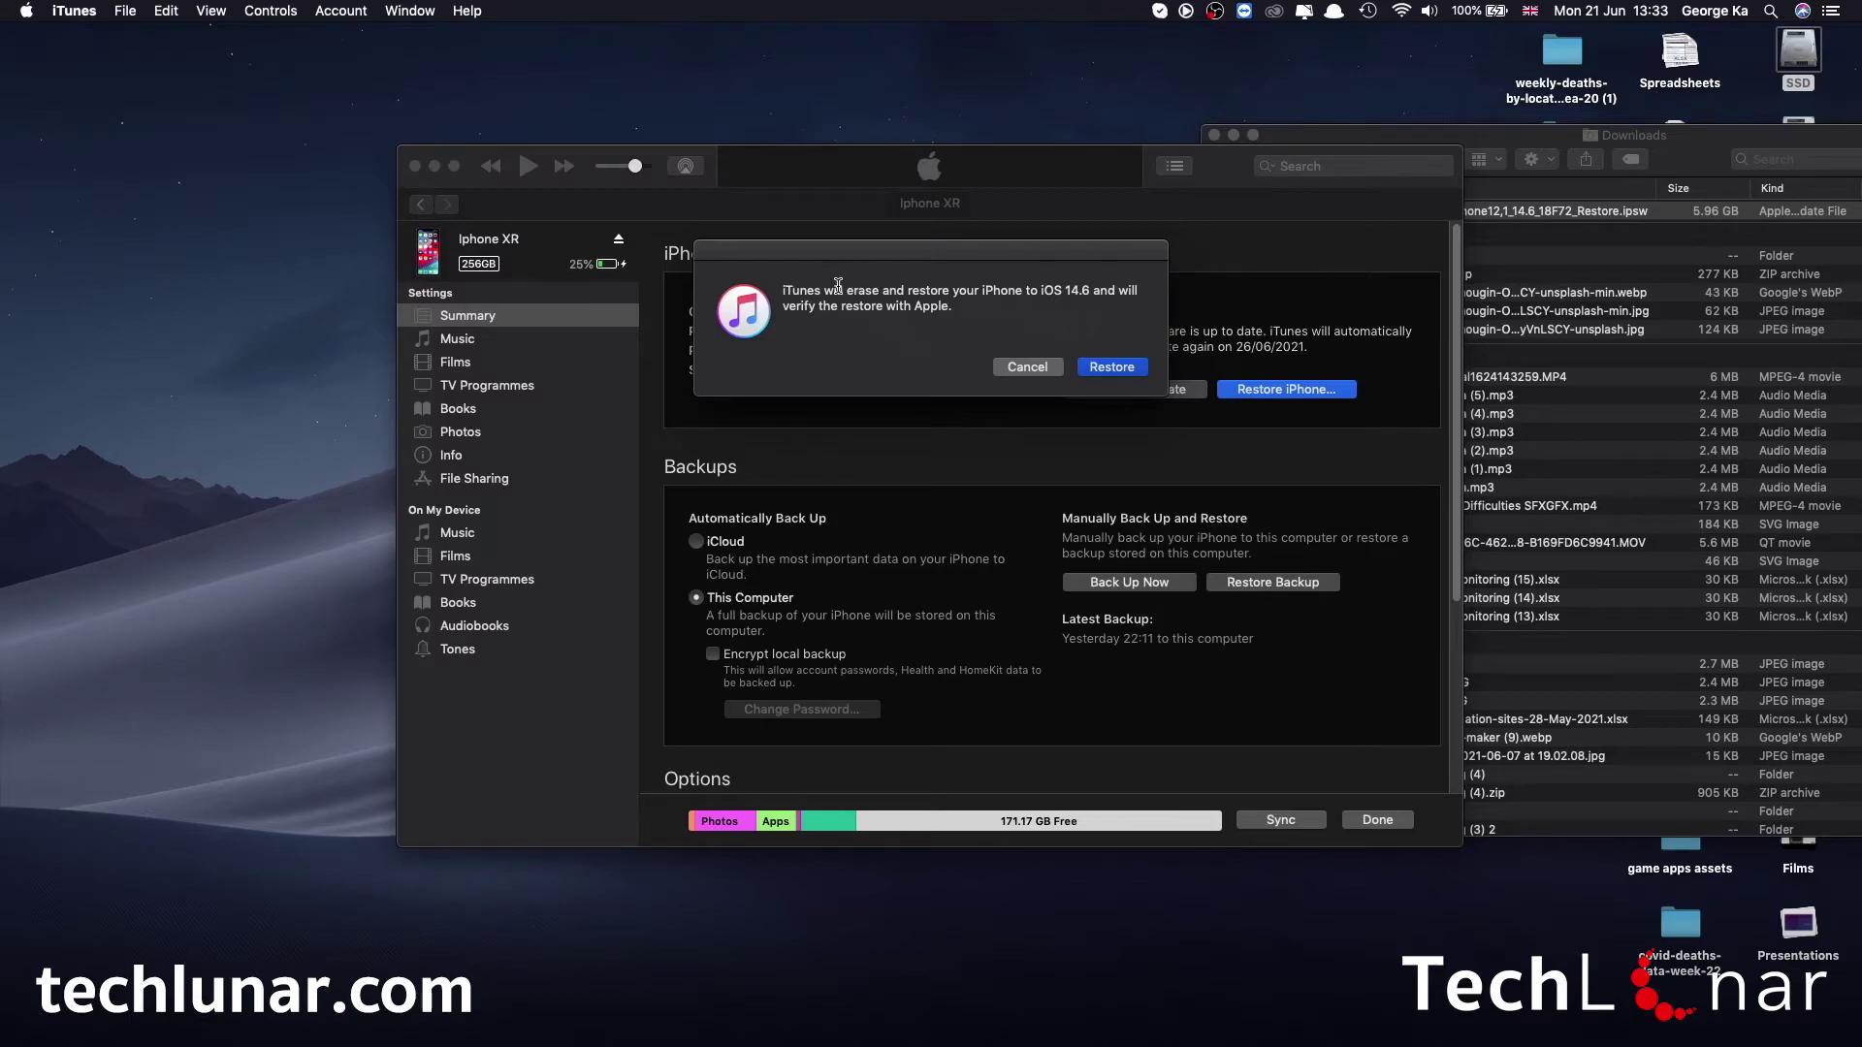
pyautogui.moveTo(845, 291); pyautogui.dragTo(950, 291)
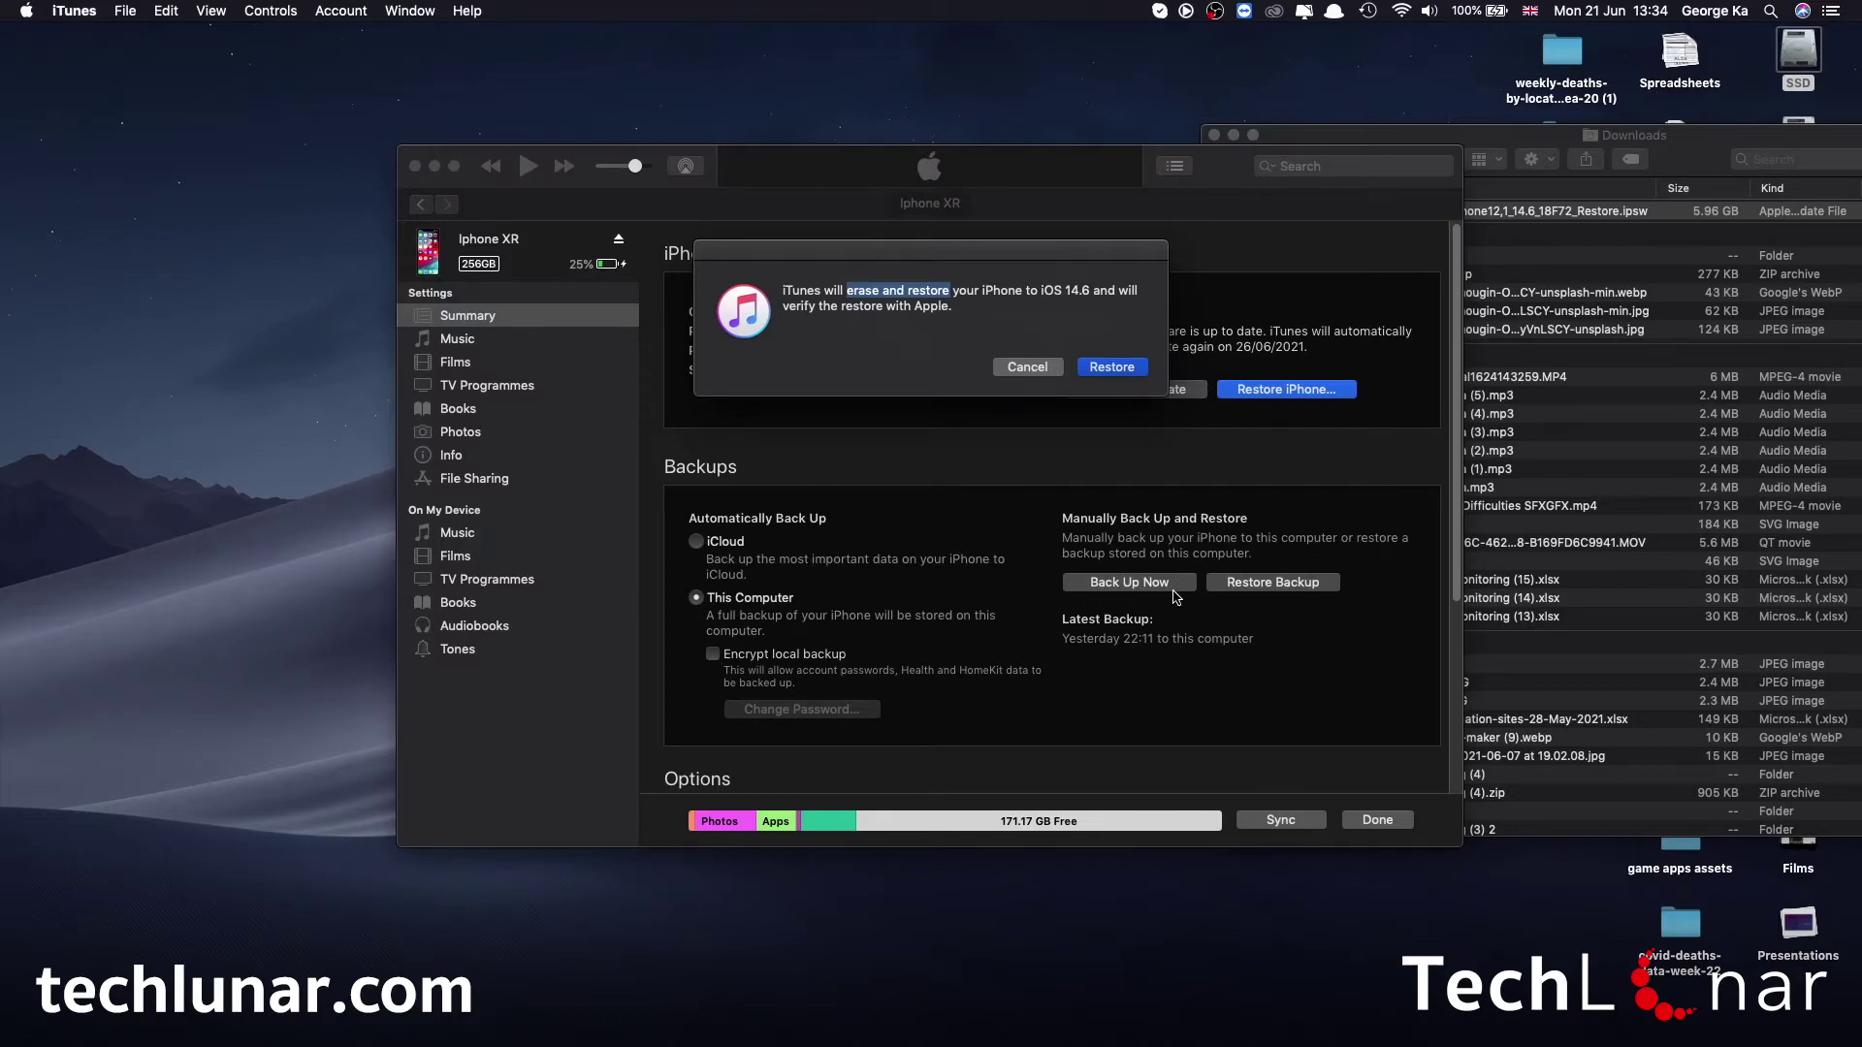
pyautogui.click(1106, 368)
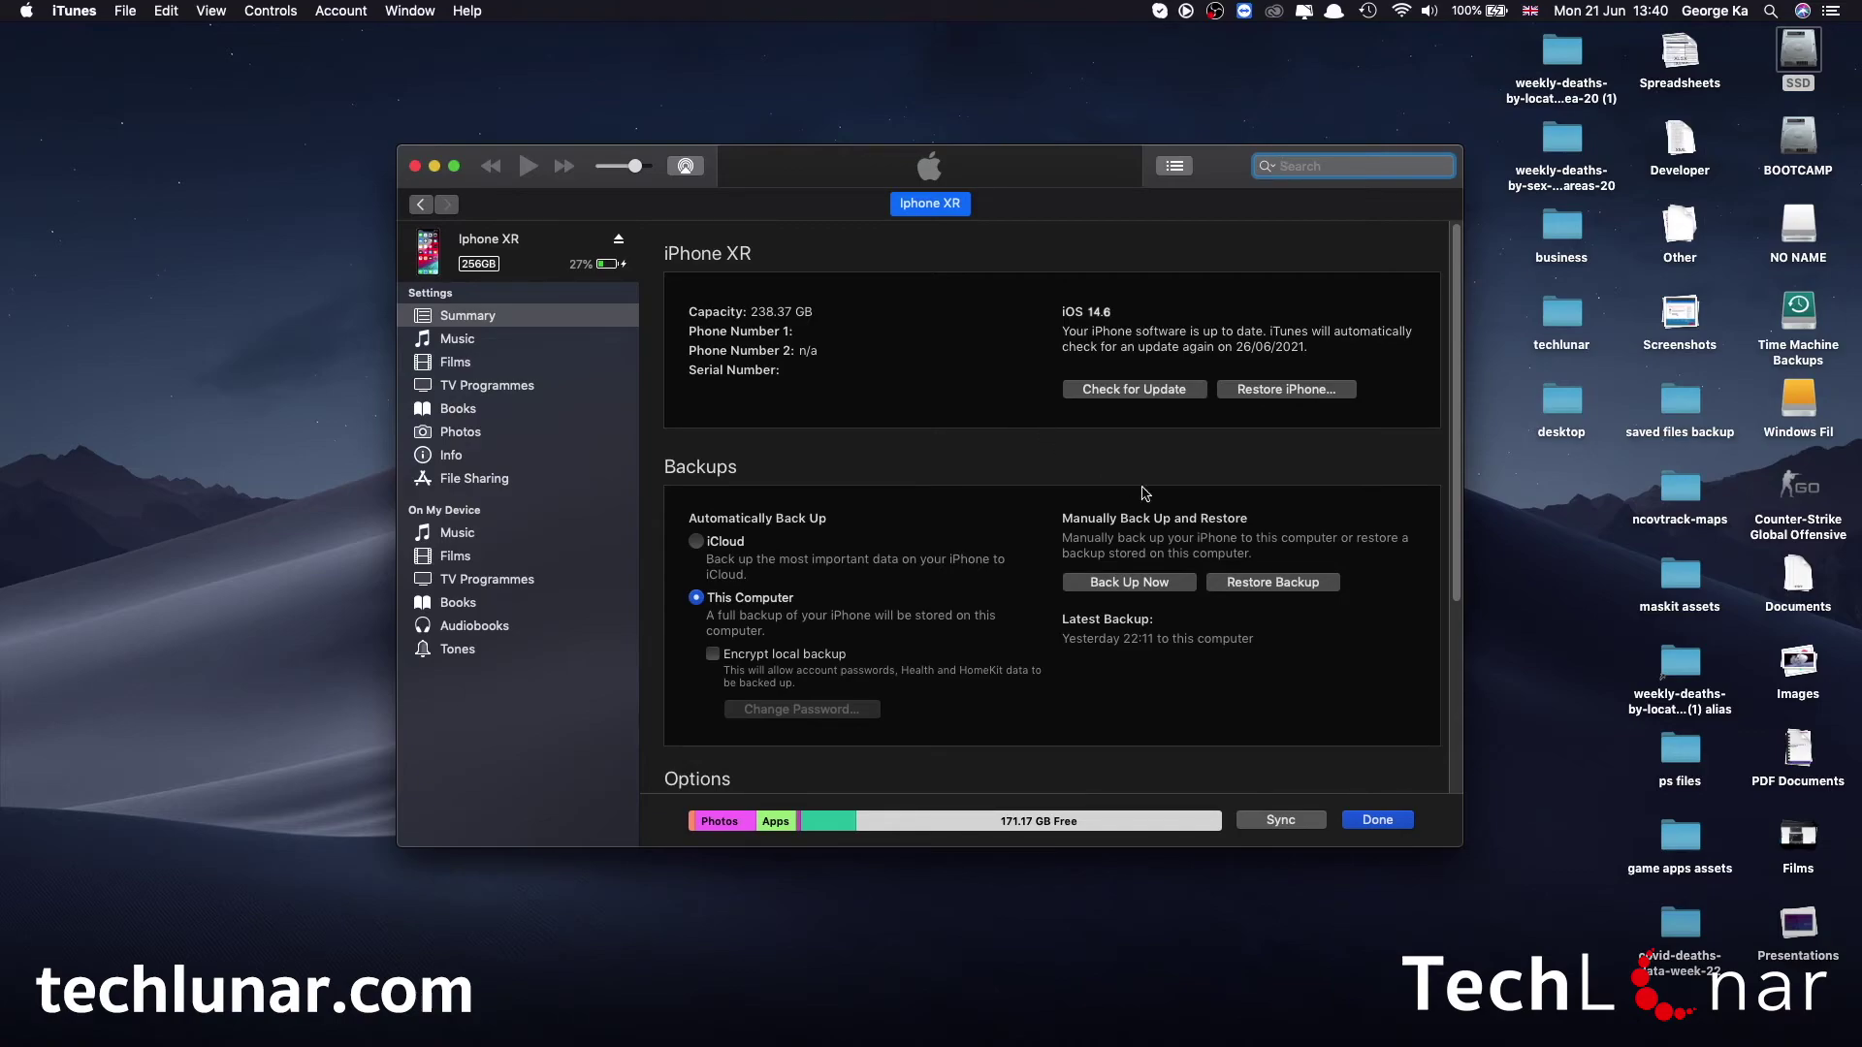
# Step: Start restoring a backup to the iPhone and choose the Iphone XR backup as its source
pyautogui.click(1275, 583)
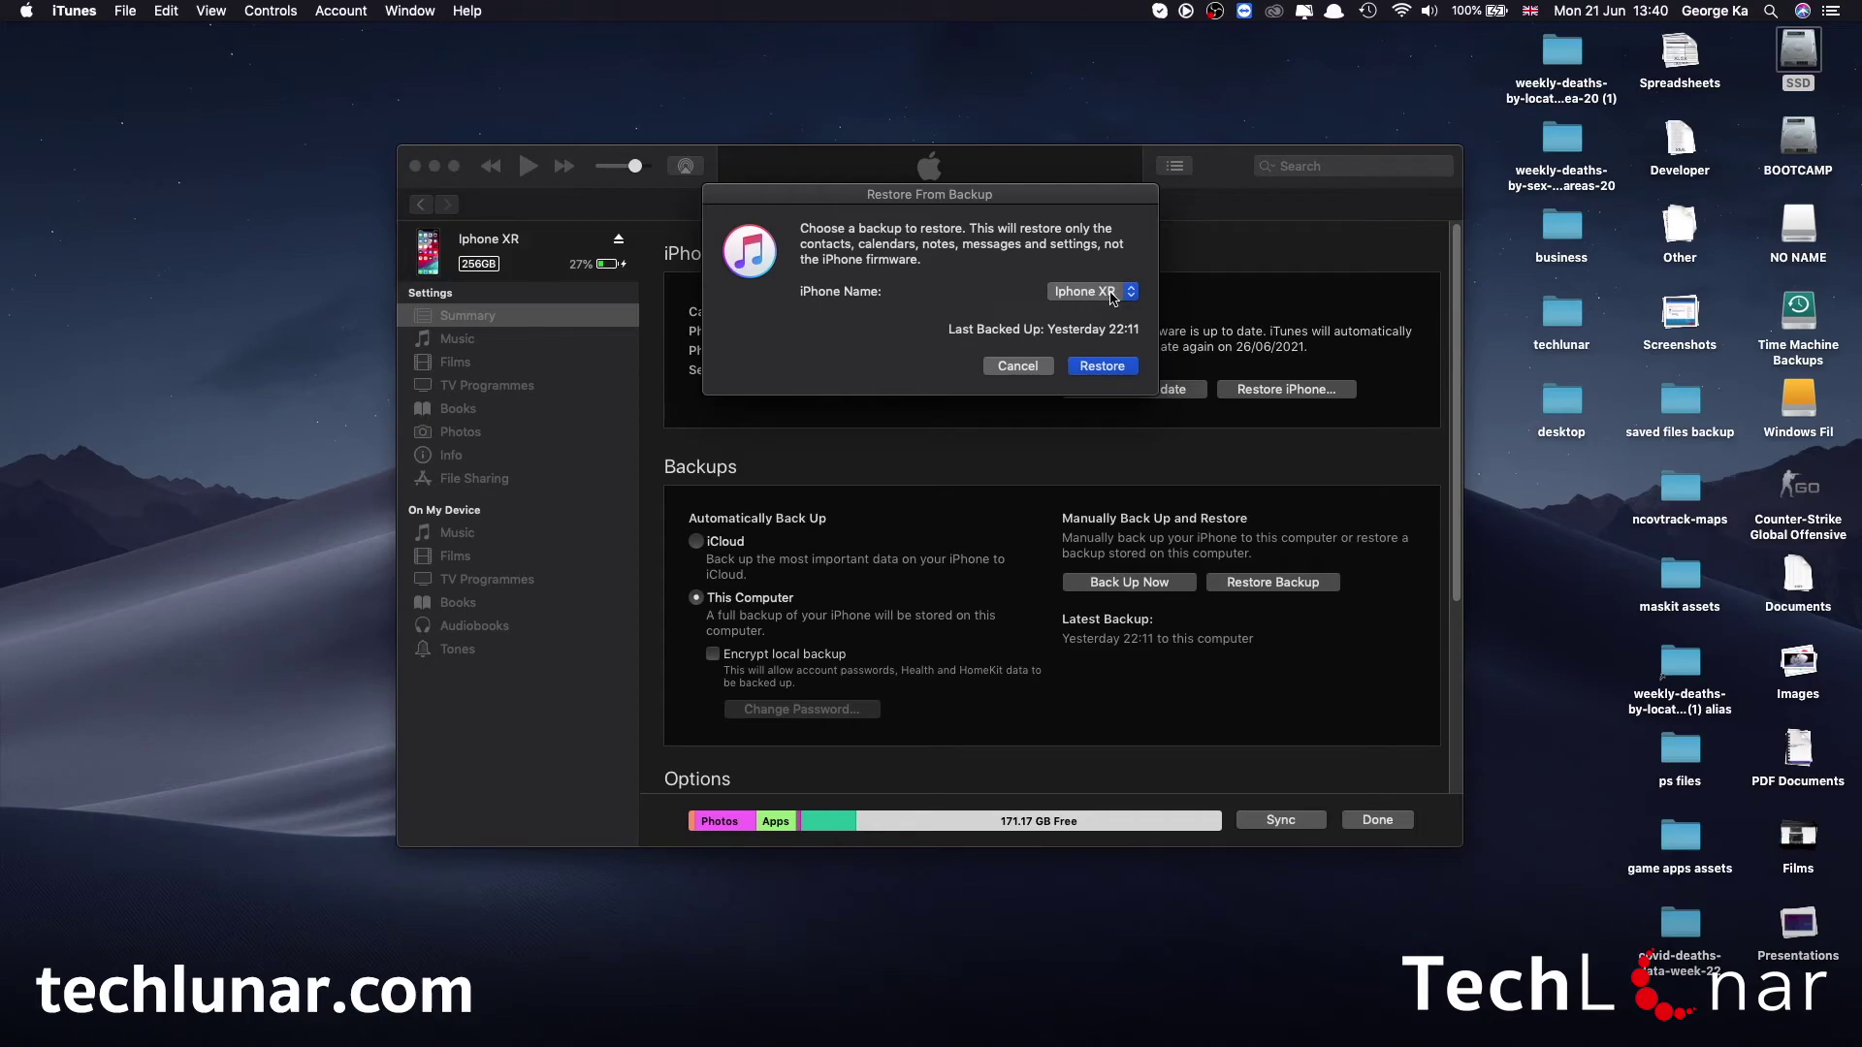
pyautogui.click(1109, 293)
pyautogui.click(1112, 294)
pyautogui.click(1111, 294)
pyautogui.click(1097, 296)
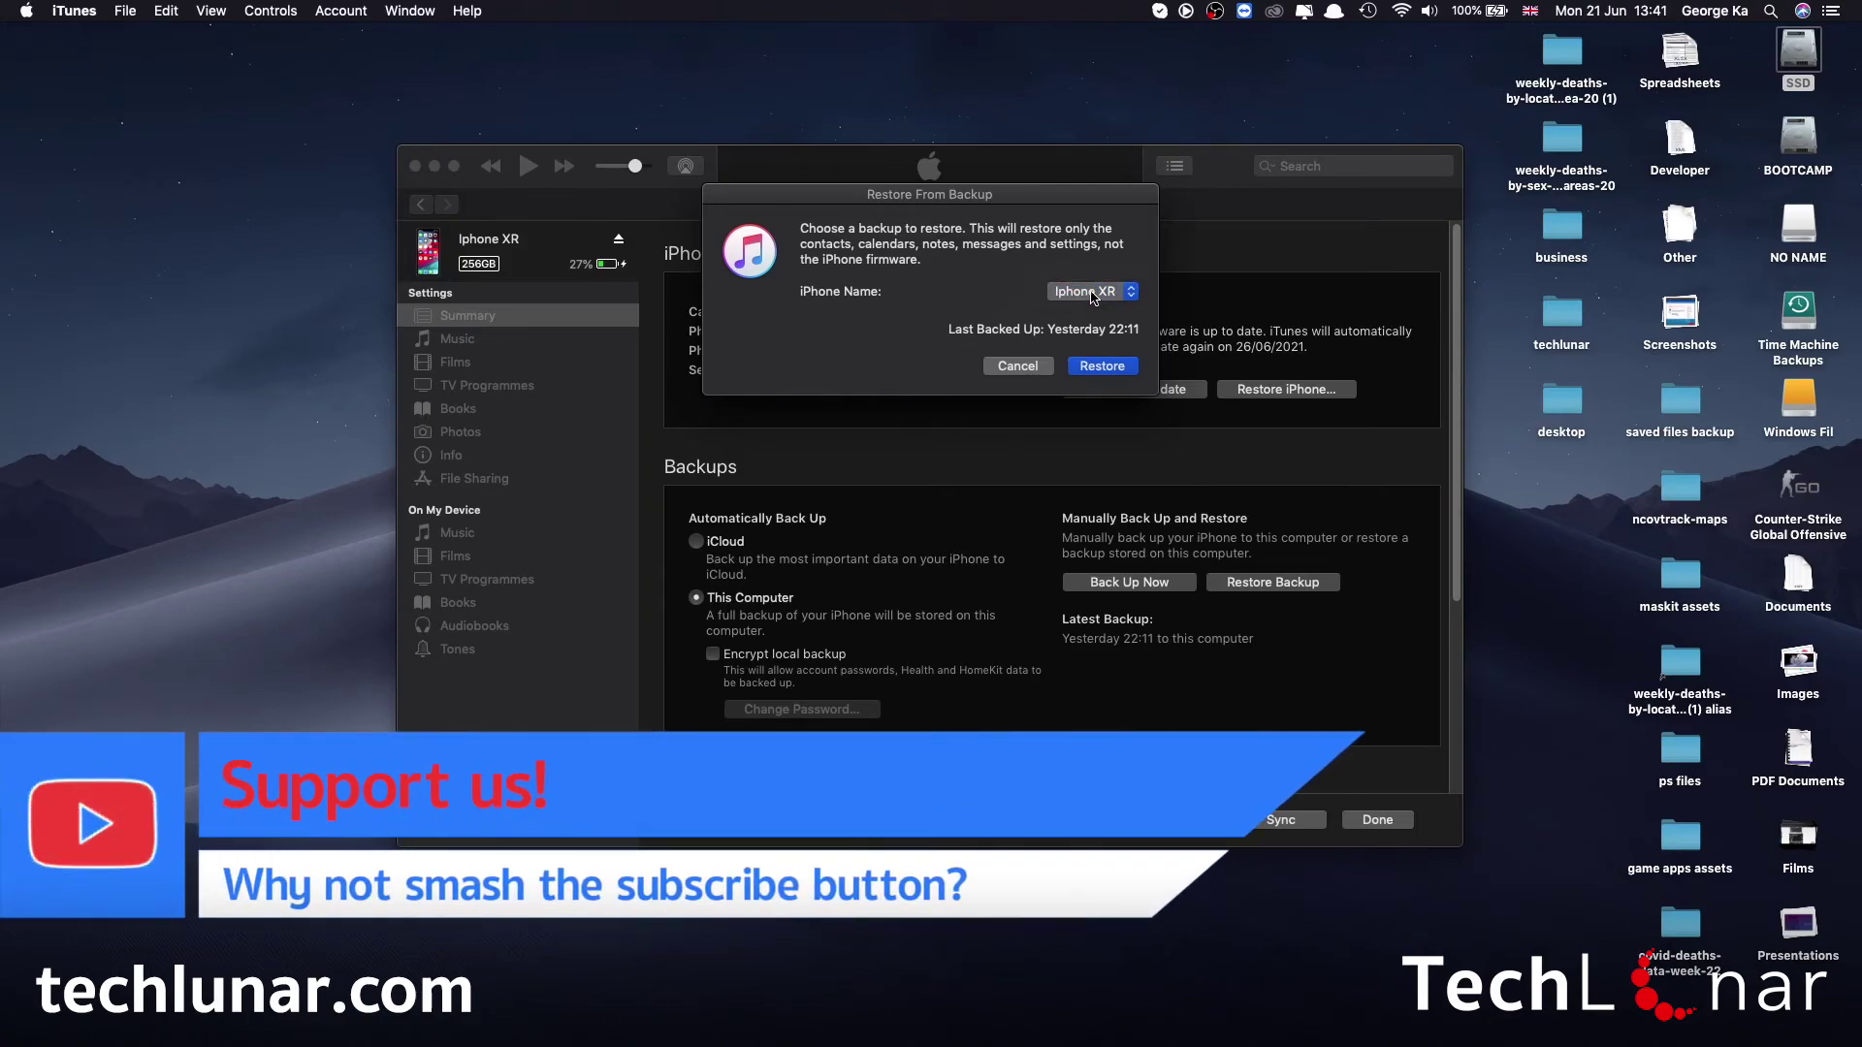